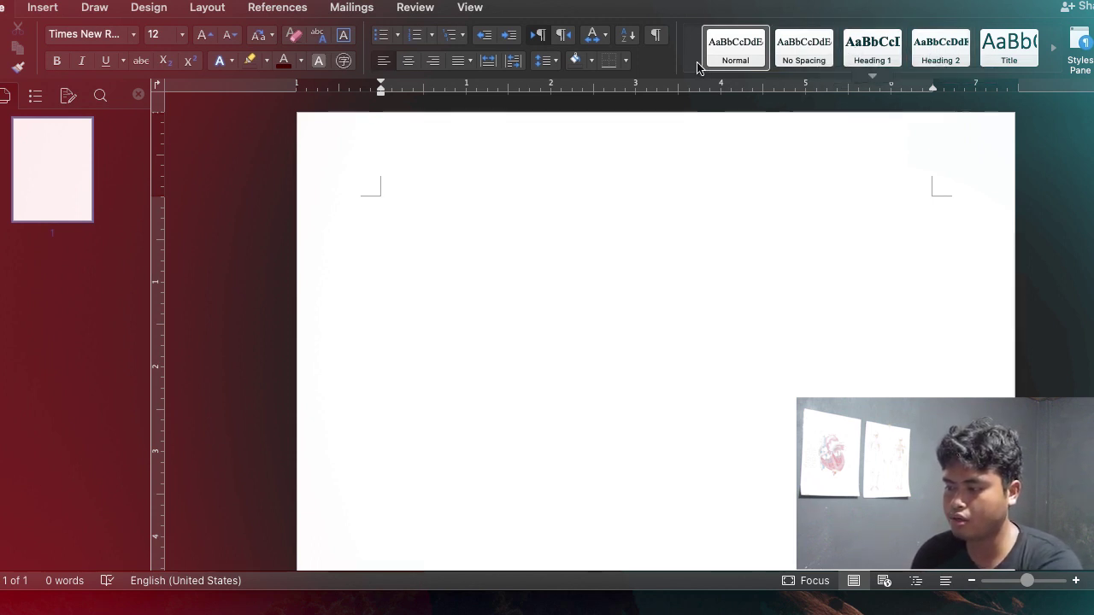
Modify the Heading 1 style to Times New Roman, 16 pt, bold and centred, then confirm
right_click(872, 62)
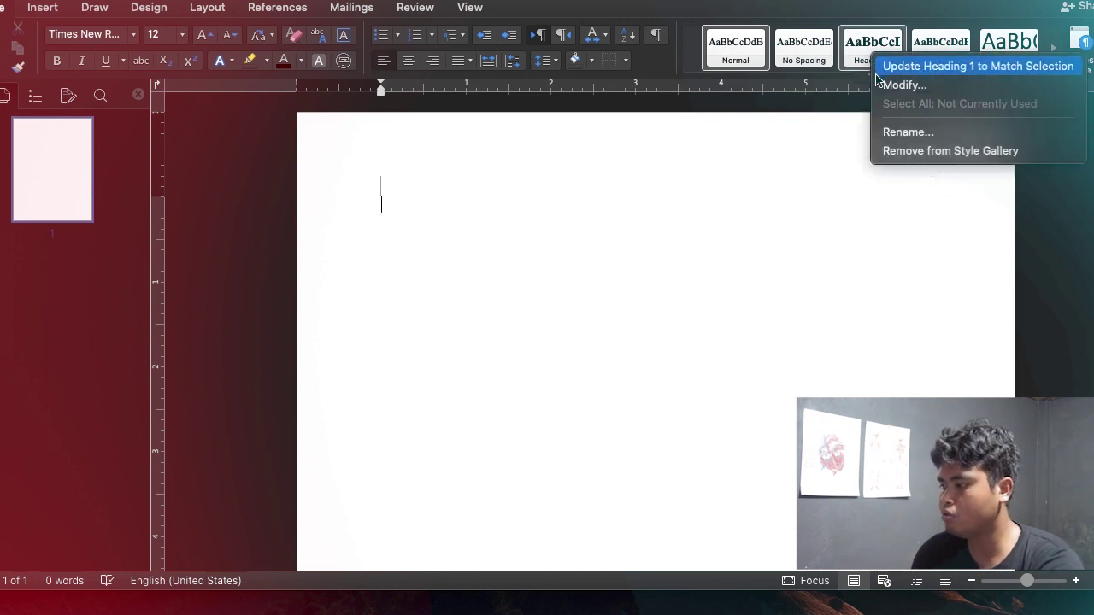
click(878, 82)
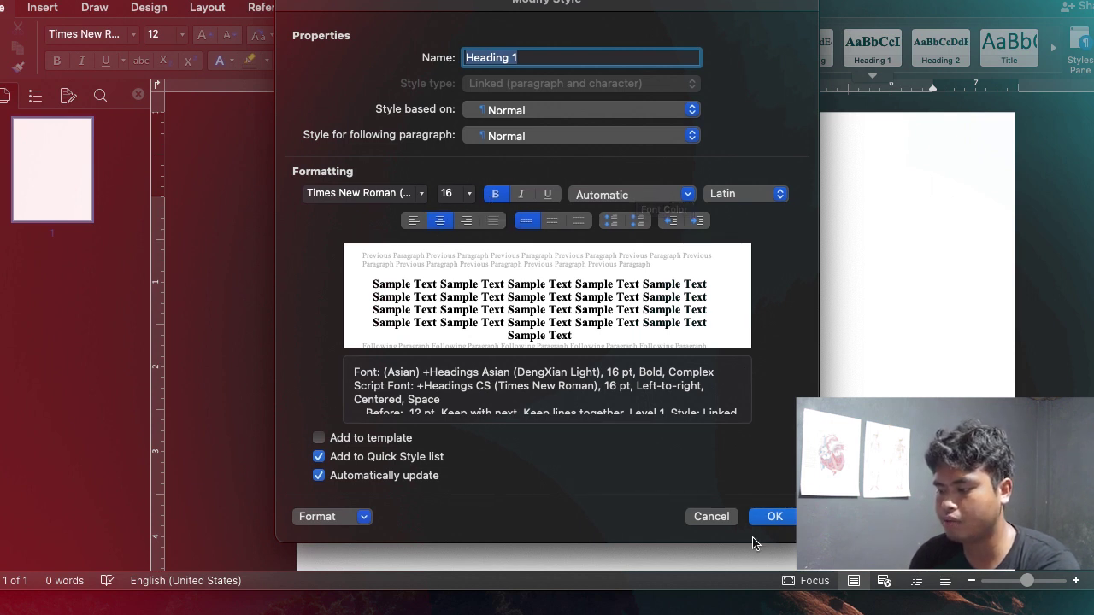
click(770, 518)
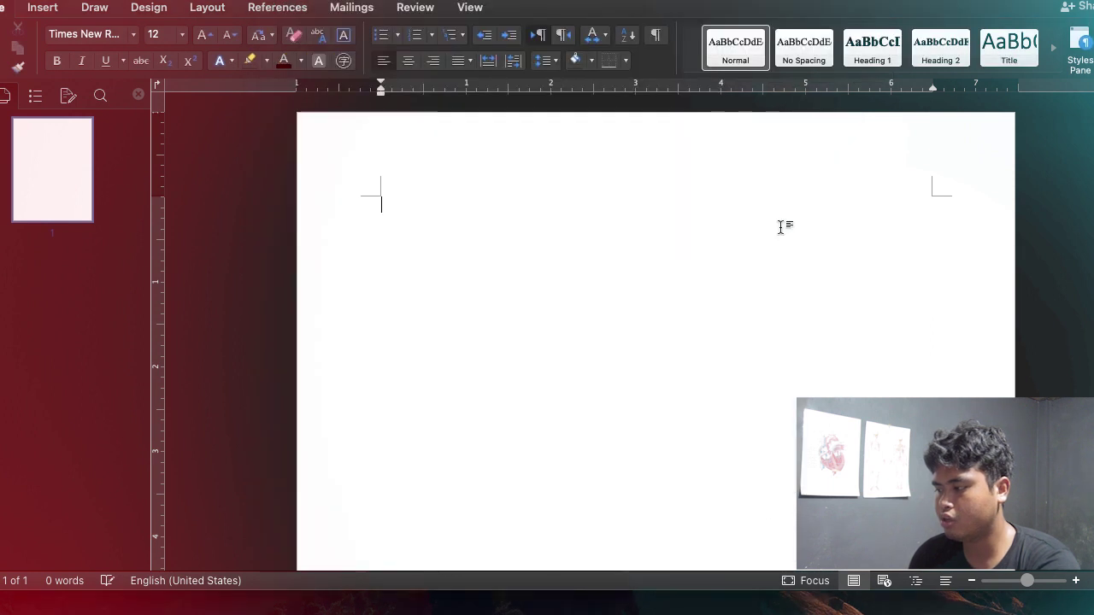
Open Modify Style for Heading 2 and review it as Times New Roman, 12 pt, bold, left-aligned
right_click(937, 41)
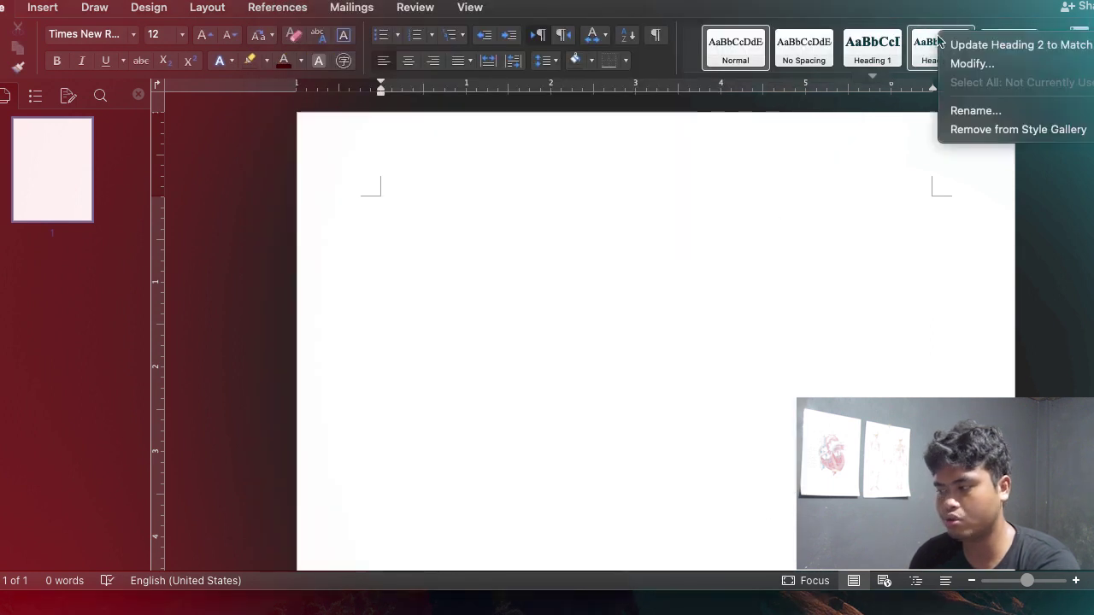
click(956, 65)
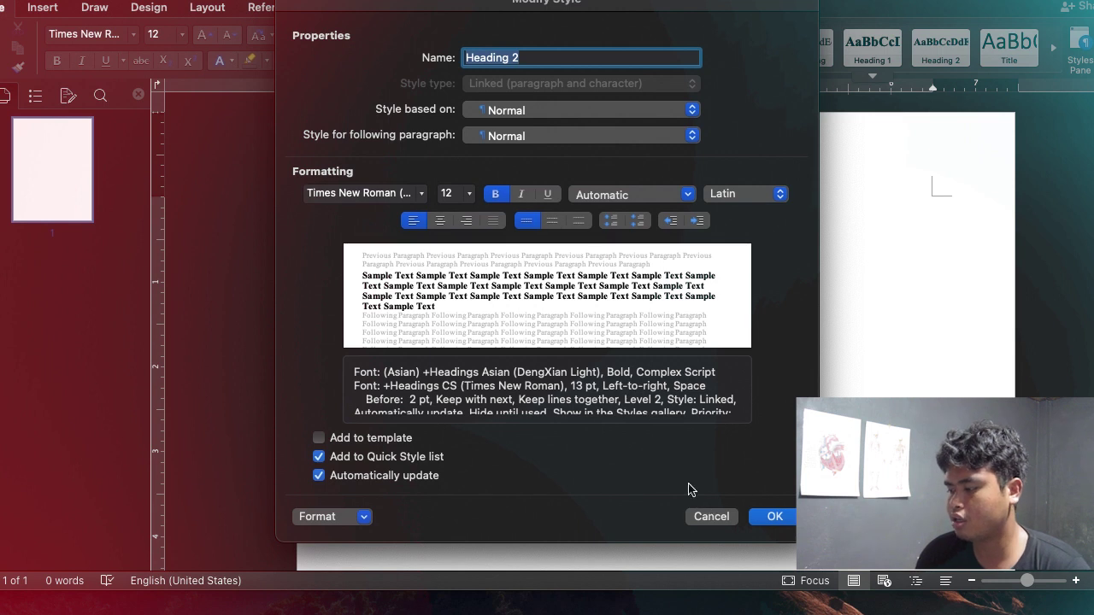
click(710, 517)
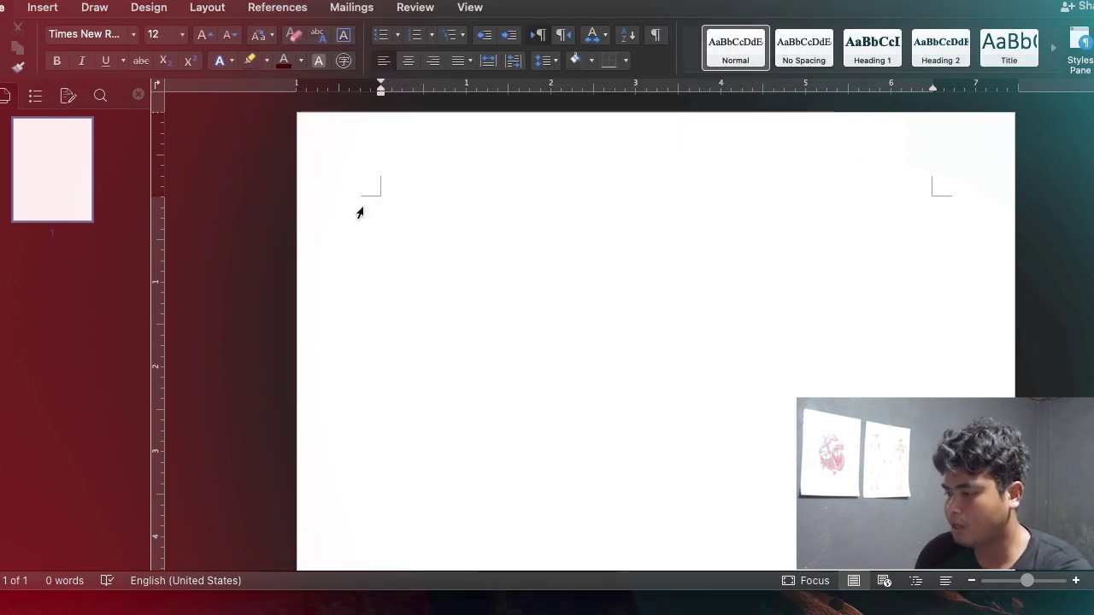
Type the lines BAB I and PENDAHULUAN, removing the extra empty line
text(BAB I)
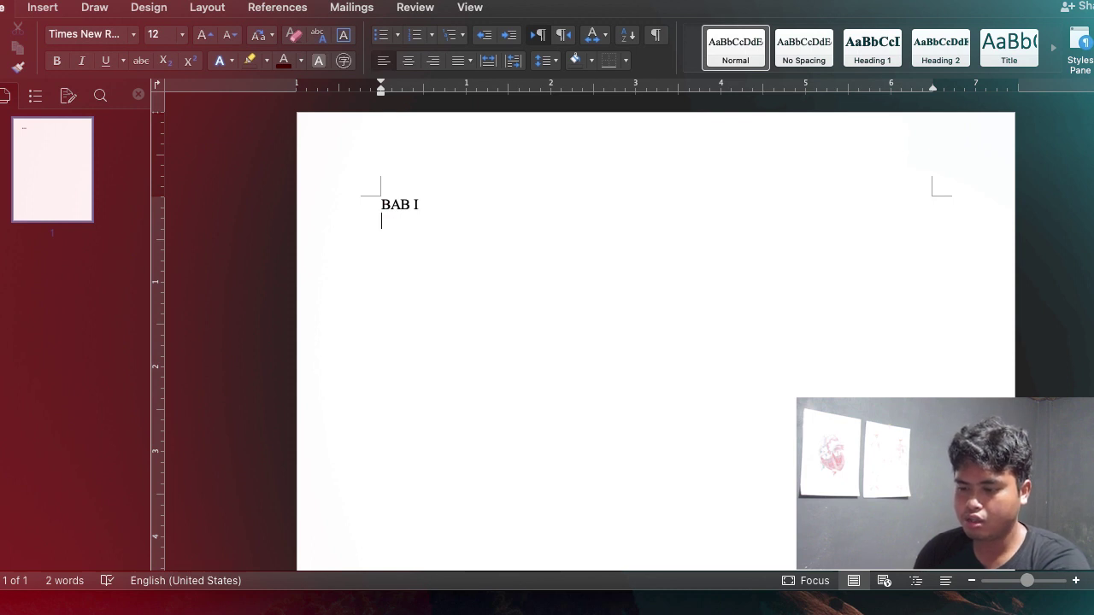
key(Return)
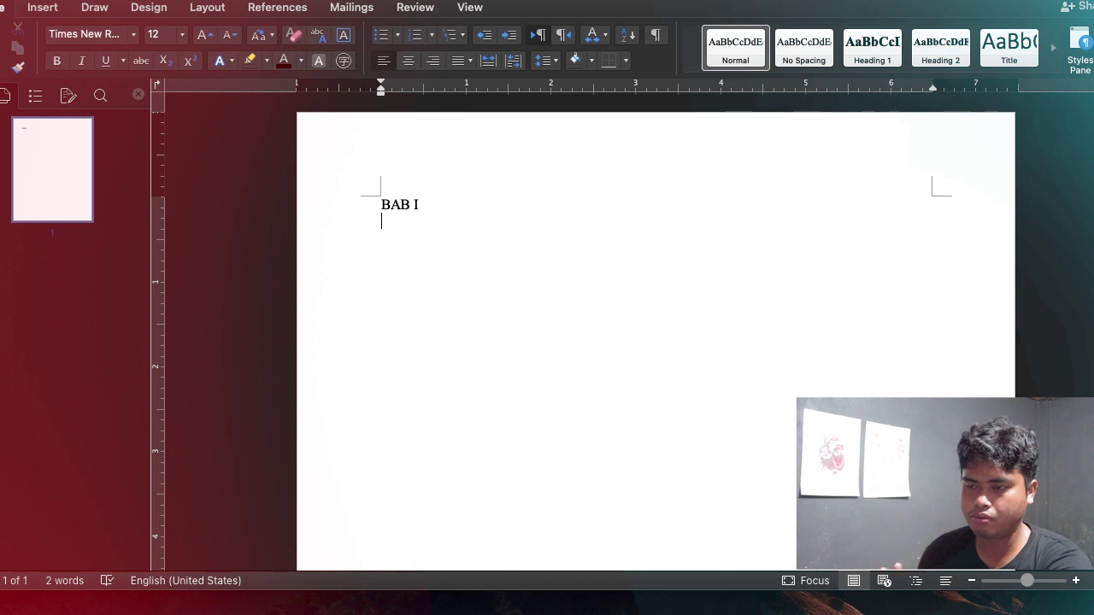
key(Return)
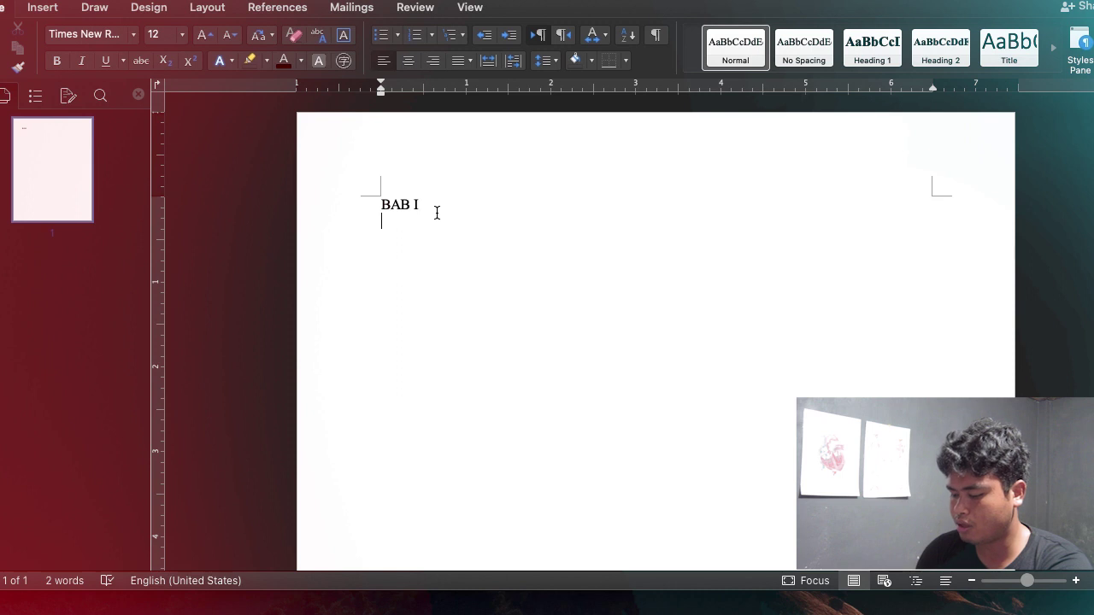
text(PENDAH)
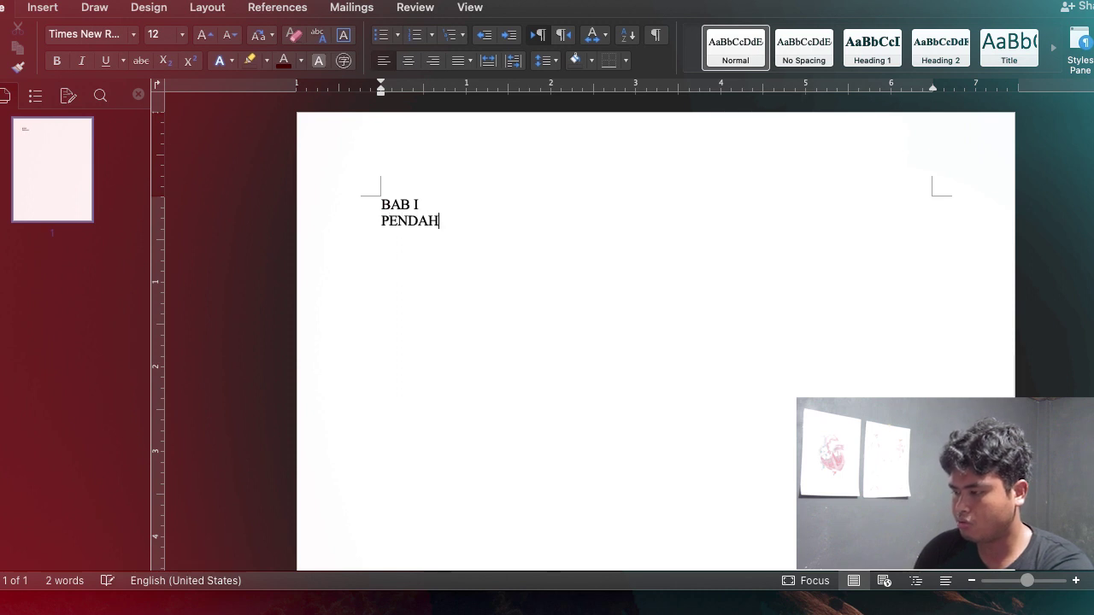
text(ULUAN)
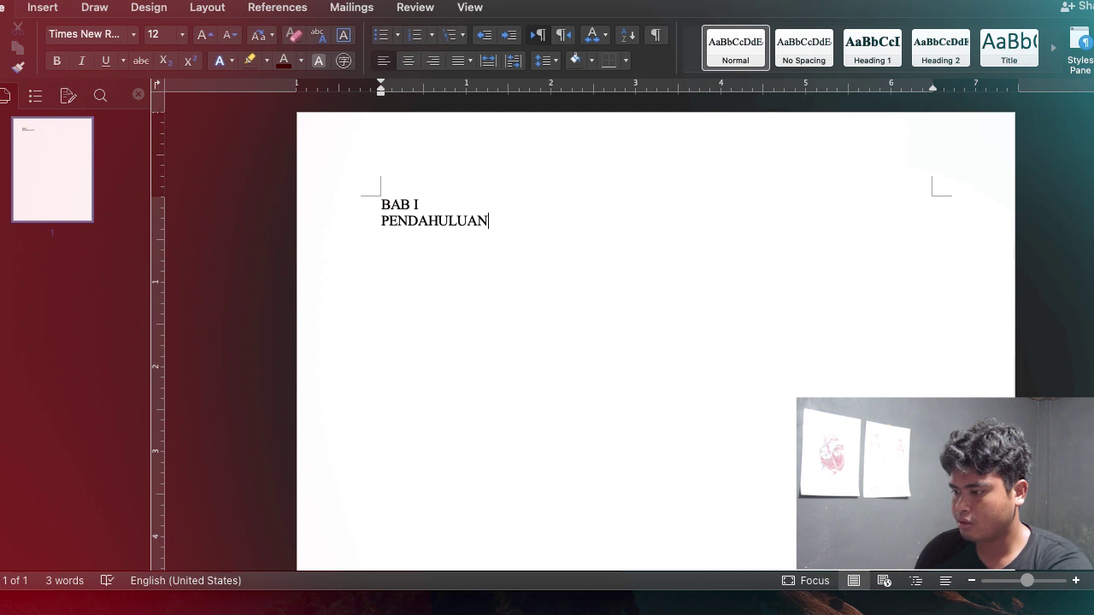
key(Return)
key(Return)
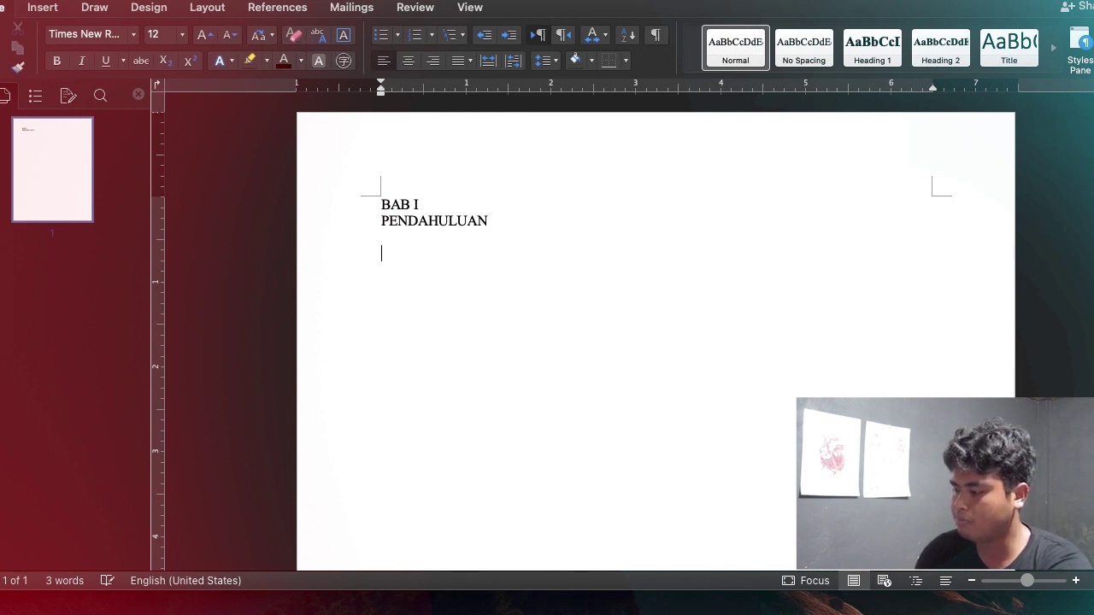
key(BackSpace)
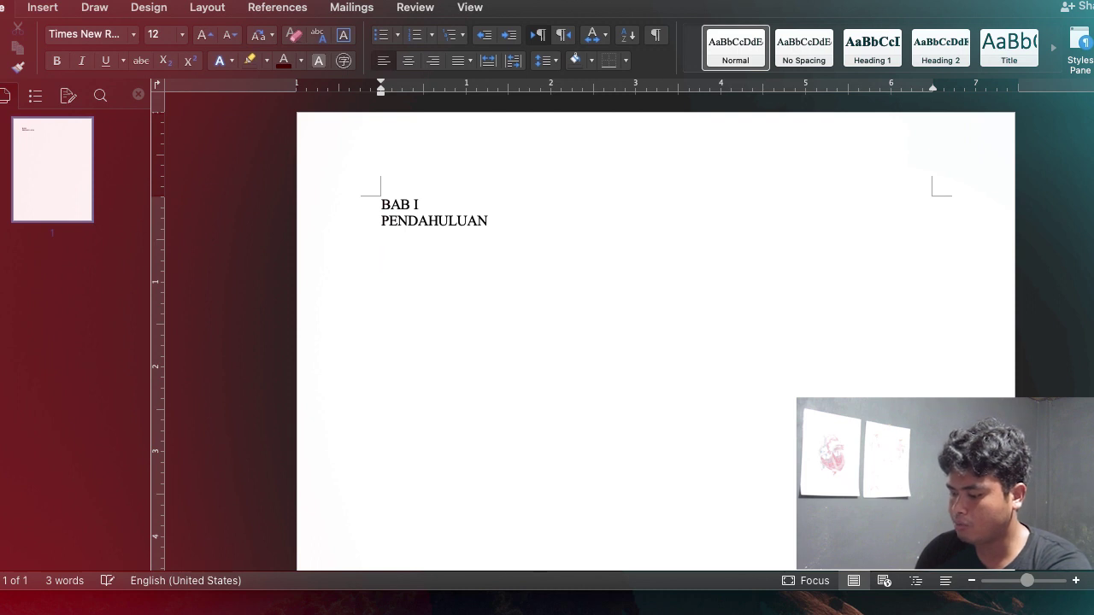
Type BAB II, TINJAUAN PUSTAKA and another BAB II, correcting the typos
text(BAB II )
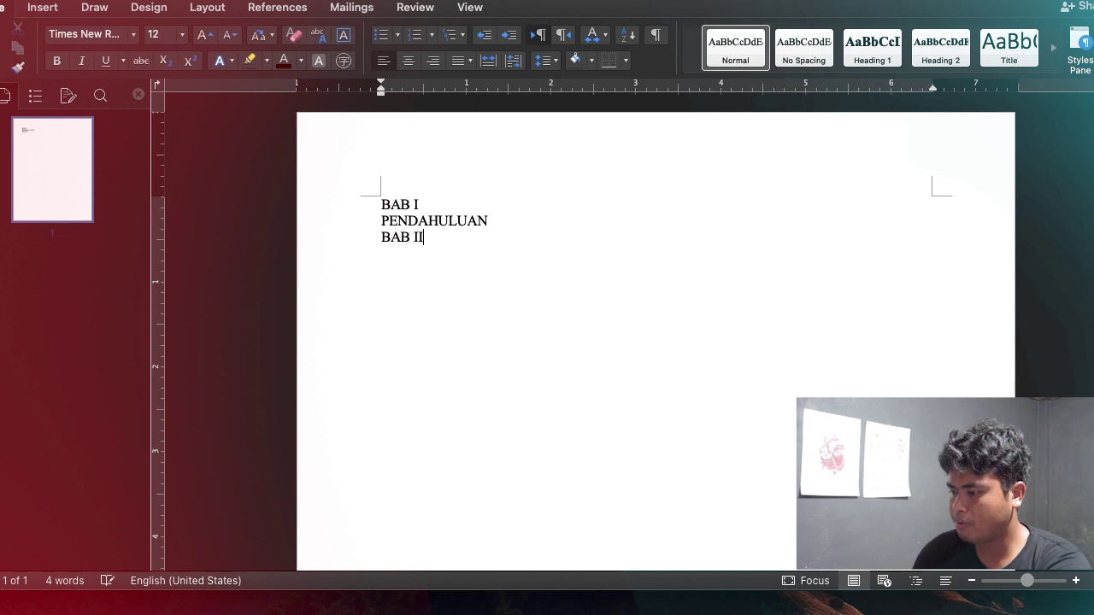
text(TIAN)
key(BackSpace)
text(NJAY)
text(IAN)
key(BackSpace)
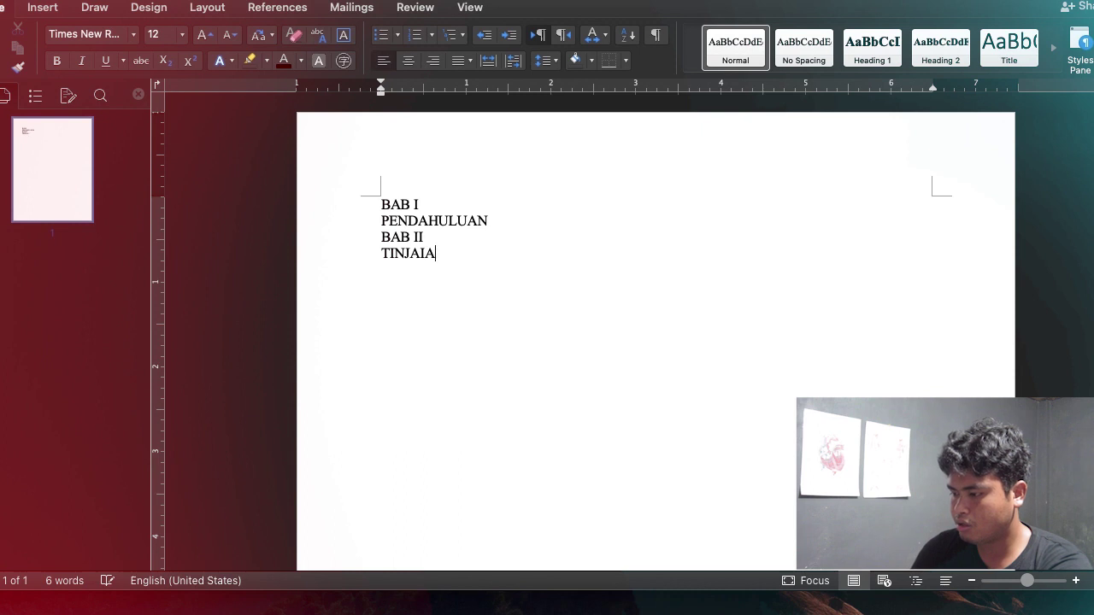
text(UAN PUSTAKA )
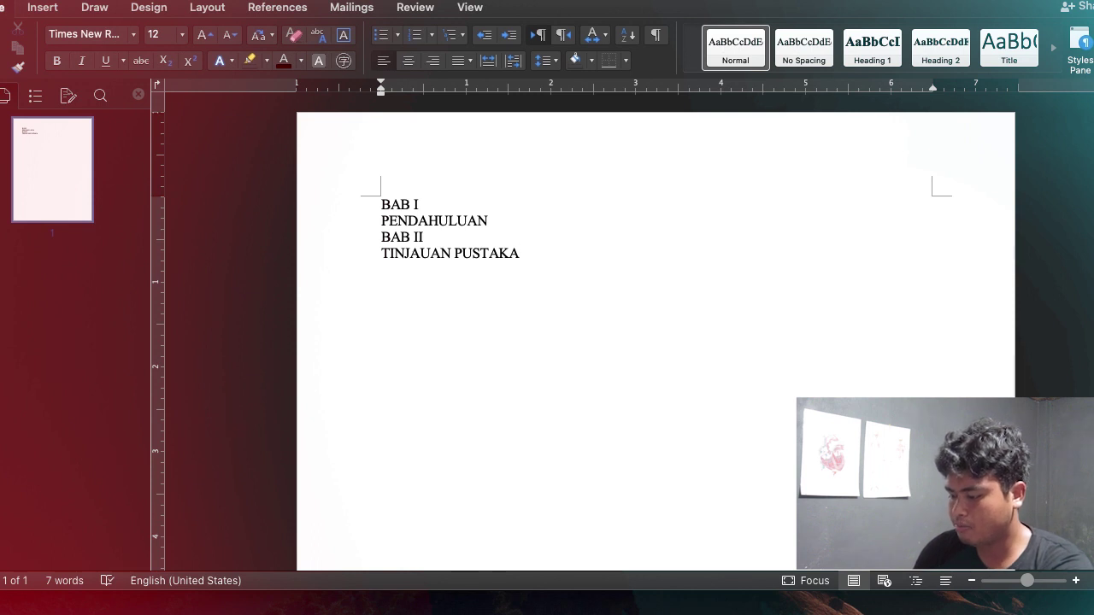
text(BAB II)
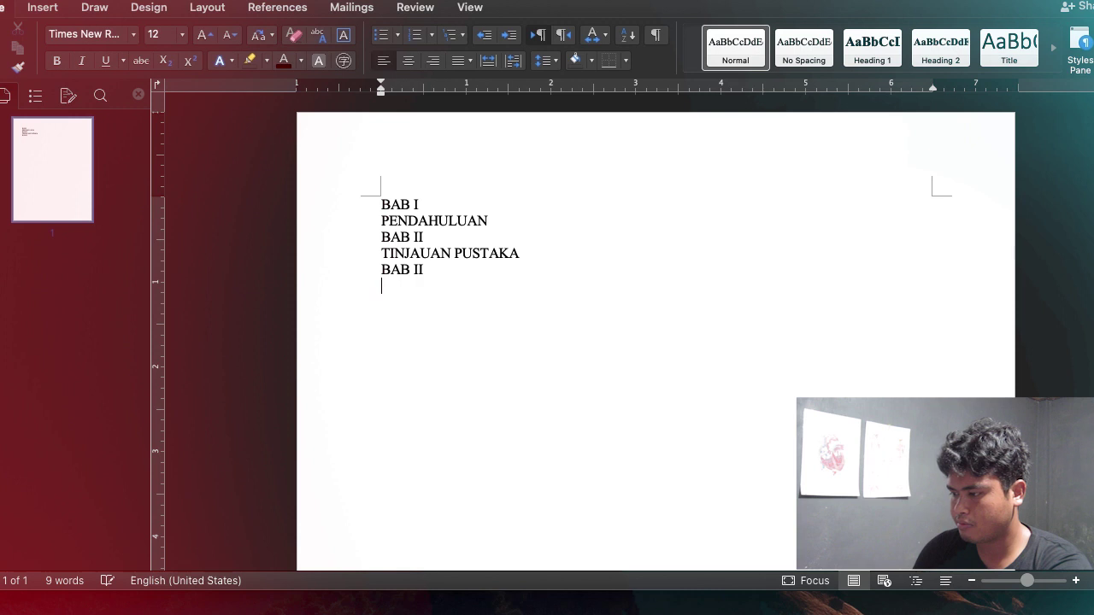
click(507, 222)
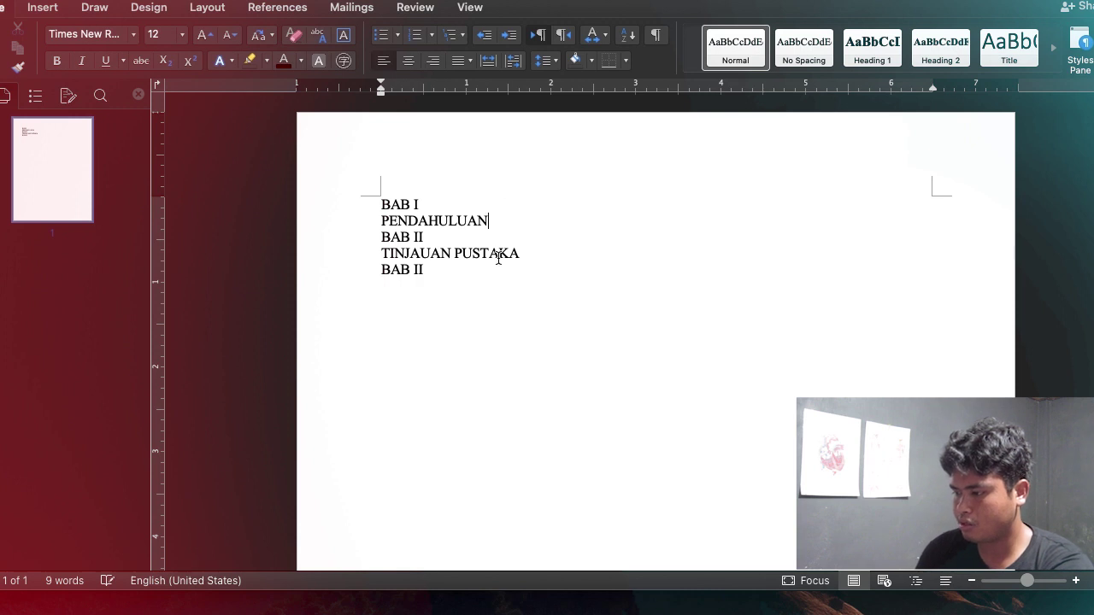
Insert blank lines after PENDAHULUAN and after TINJAUAN PUSTAKA
key(Return)
click(540, 271)
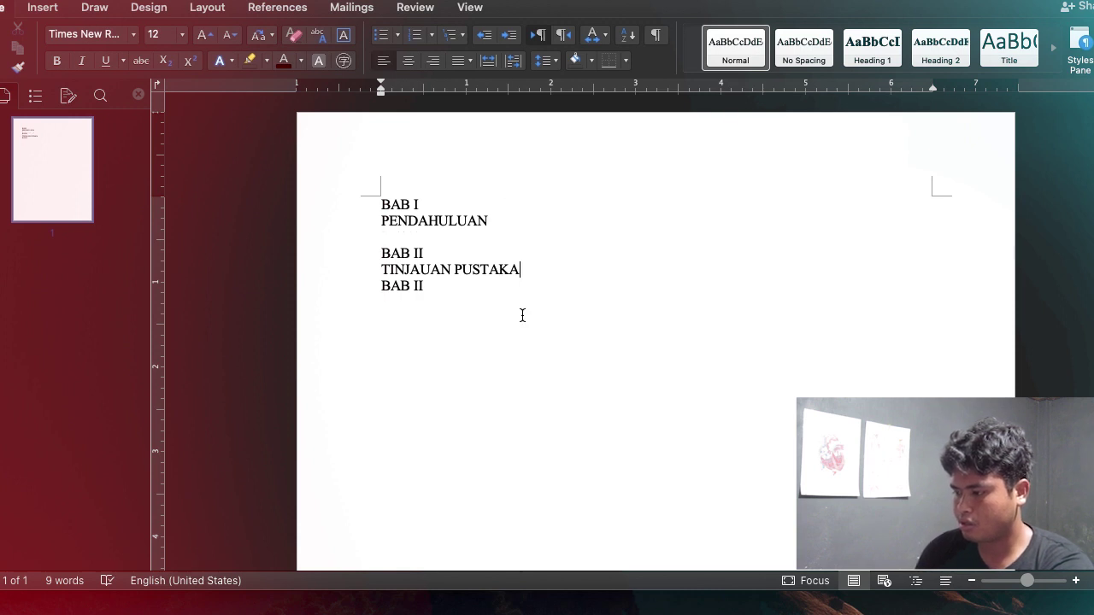
key(Return)
Add KERANGKA KONSEP after the third BAB II, then BAB IV METODE PENELITIAN
click(435, 303)
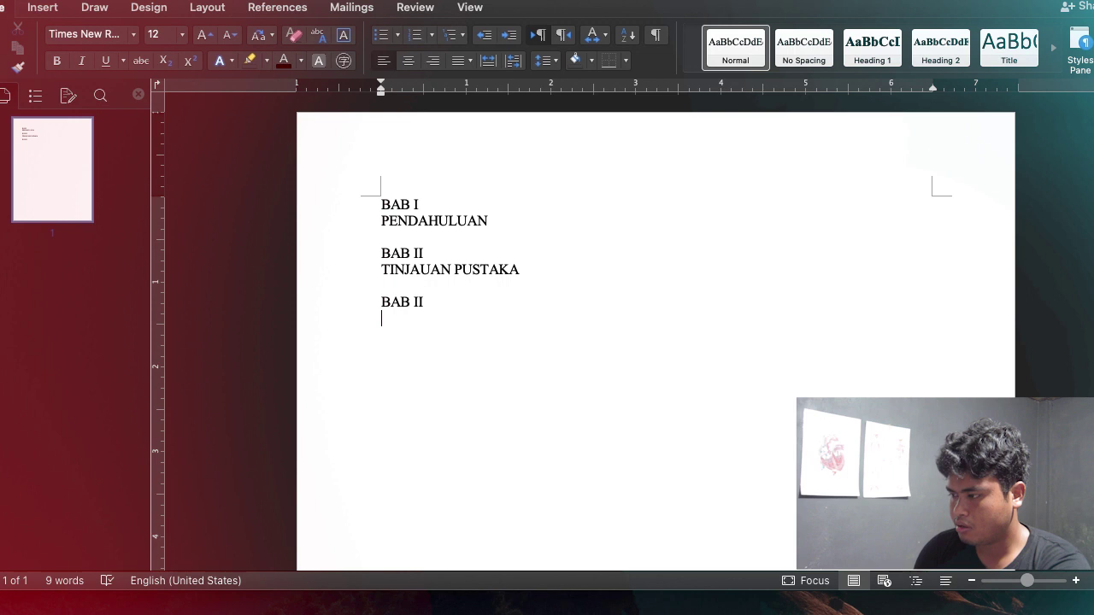
text(K)
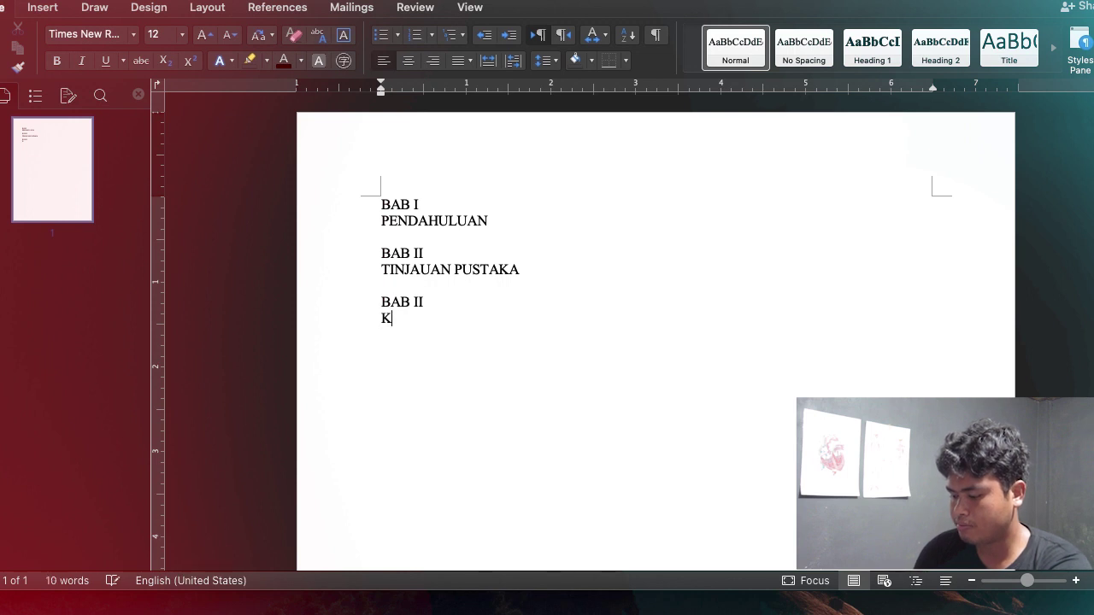
text(ERANGKA KONSEP)
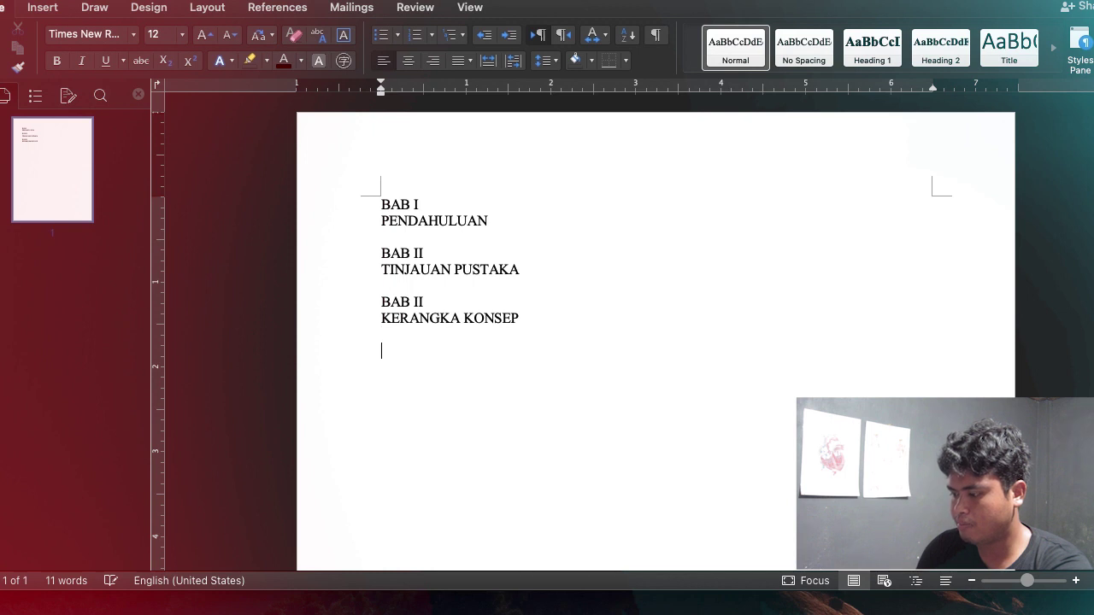
text(BAB IV )
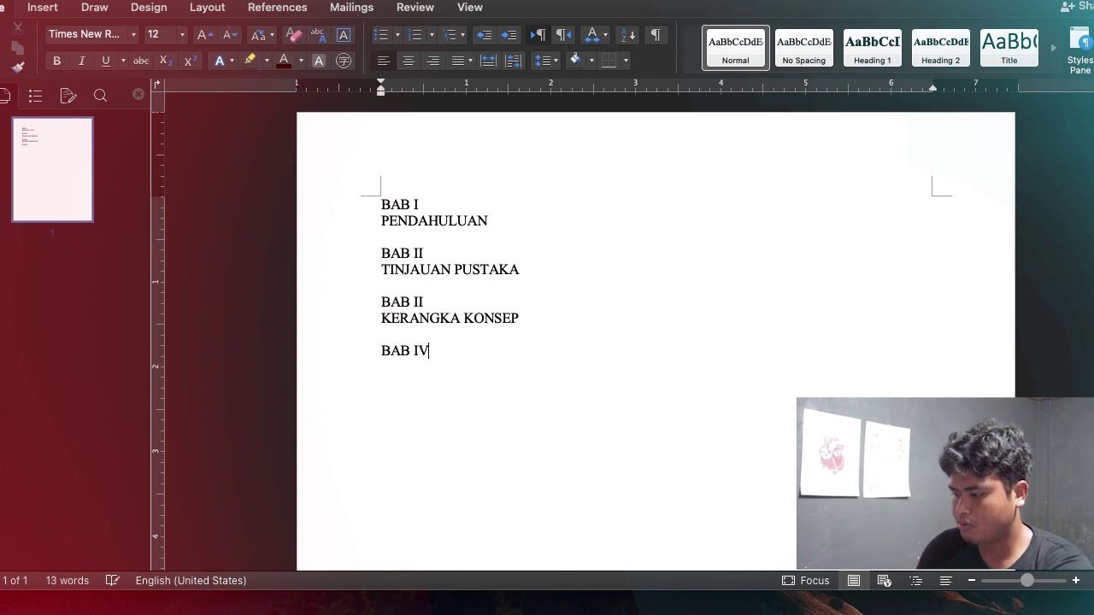
text(METODE PENELITIAN)
click(498, 220)
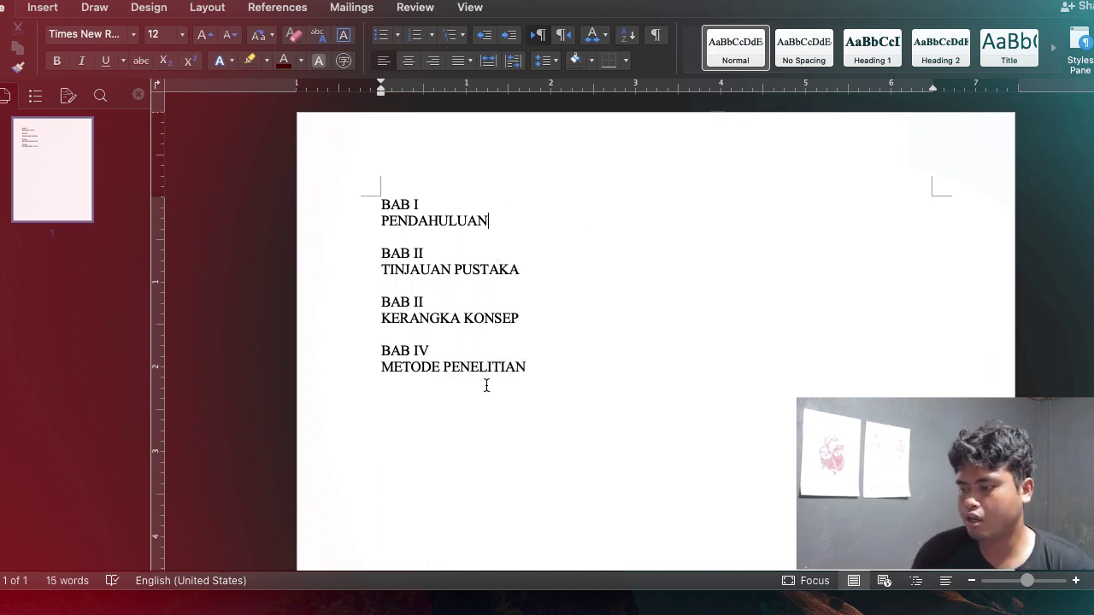
Delete the blank lines above each BAB II and above BAB IV
click(410, 236)
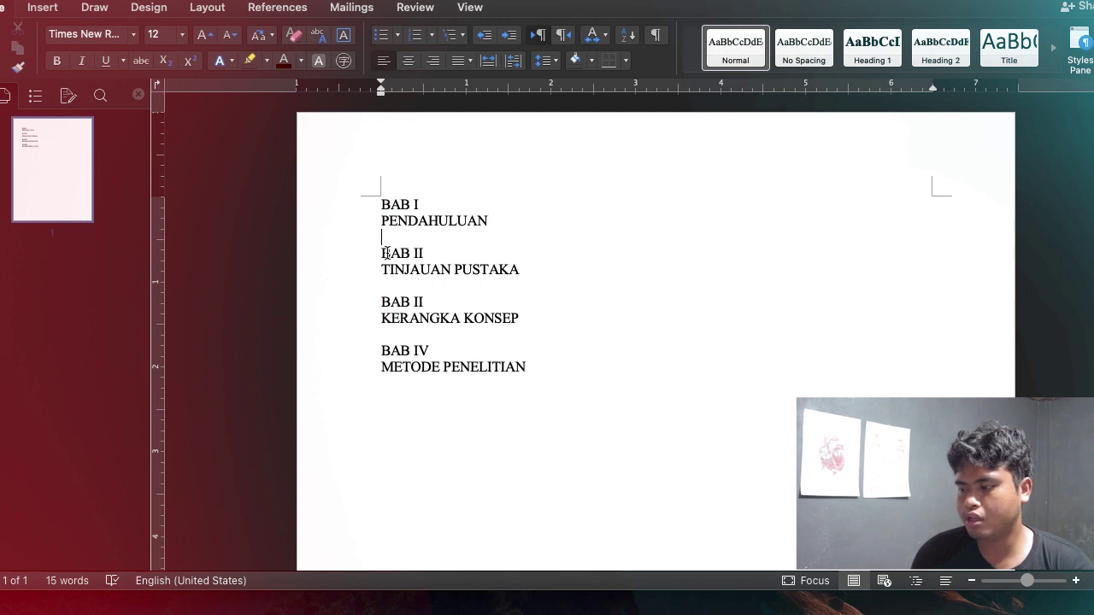
key(Delete)
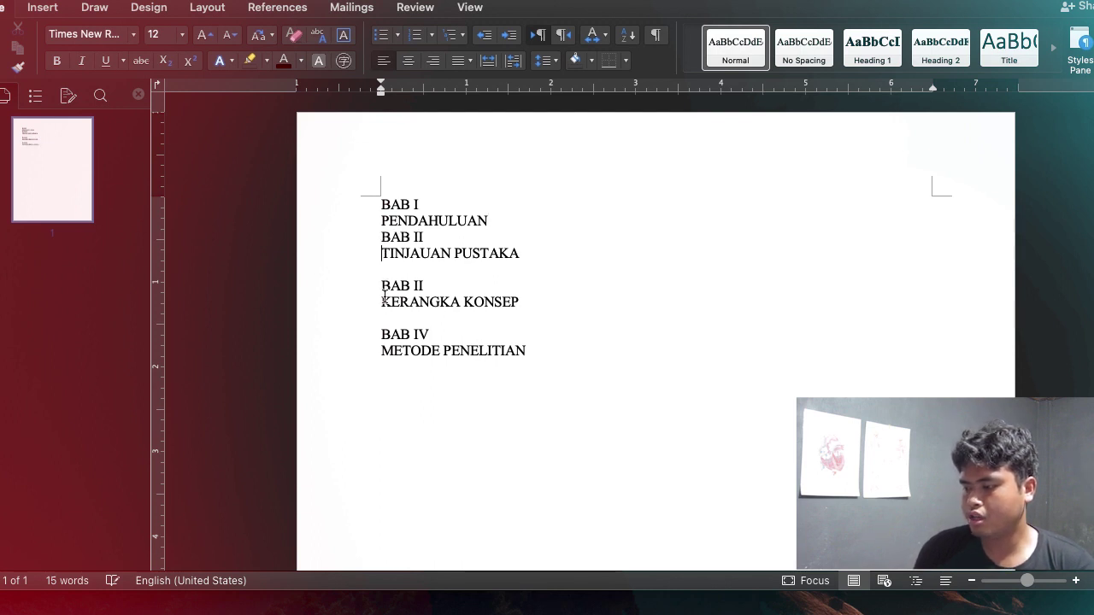
key(BackSpace)
key(Down)
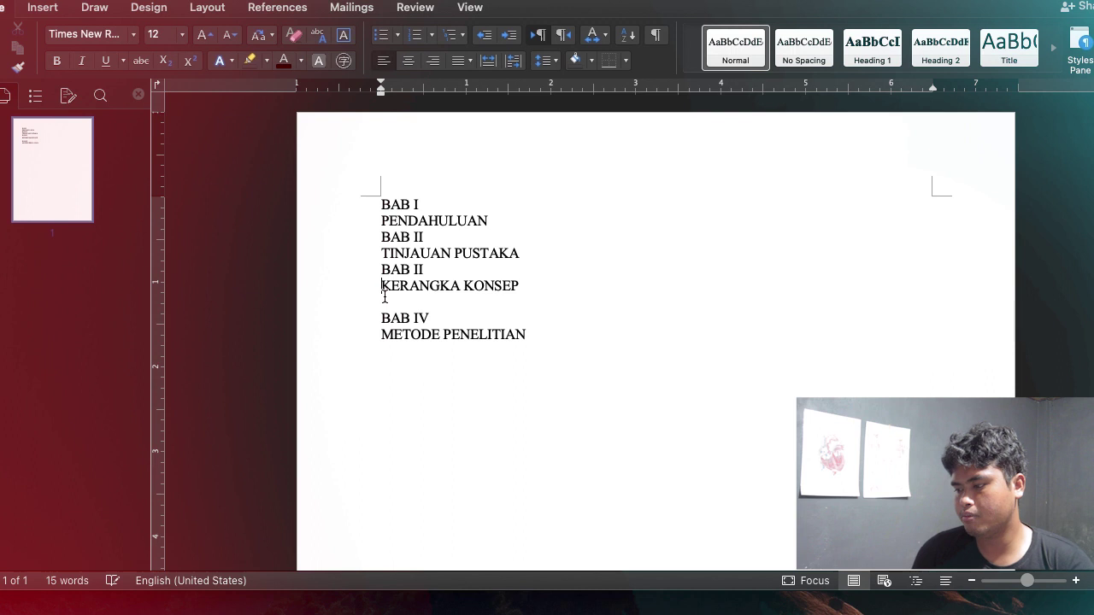
key(BackSpace)
Apply Heading 1 to all chapter lines from BAB I down to METODE PENELITIAN
drag(536, 322, 378, 205)
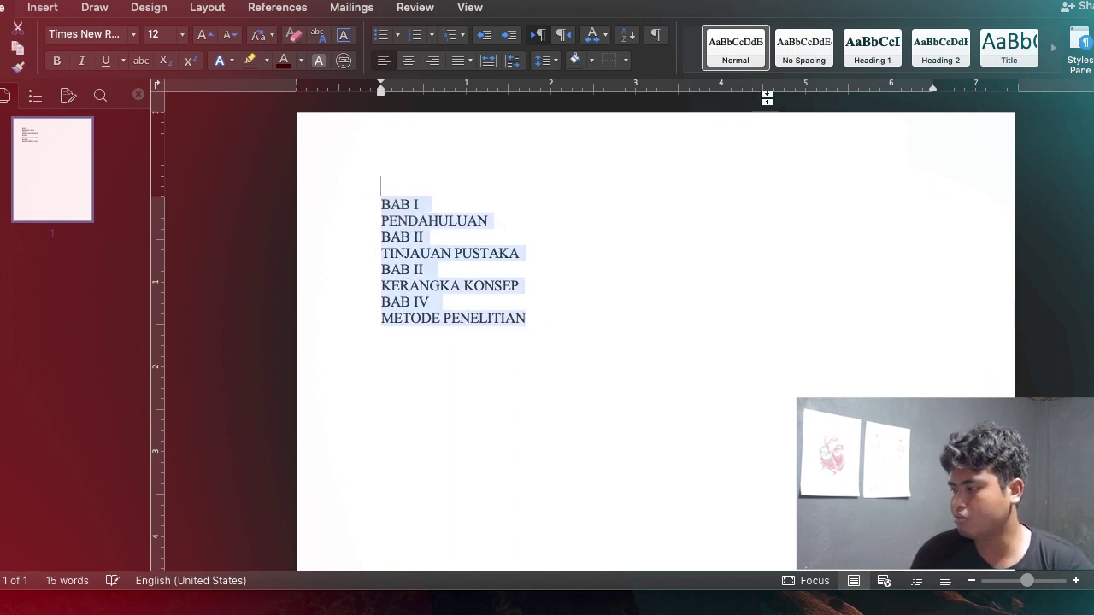
click(871, 53)
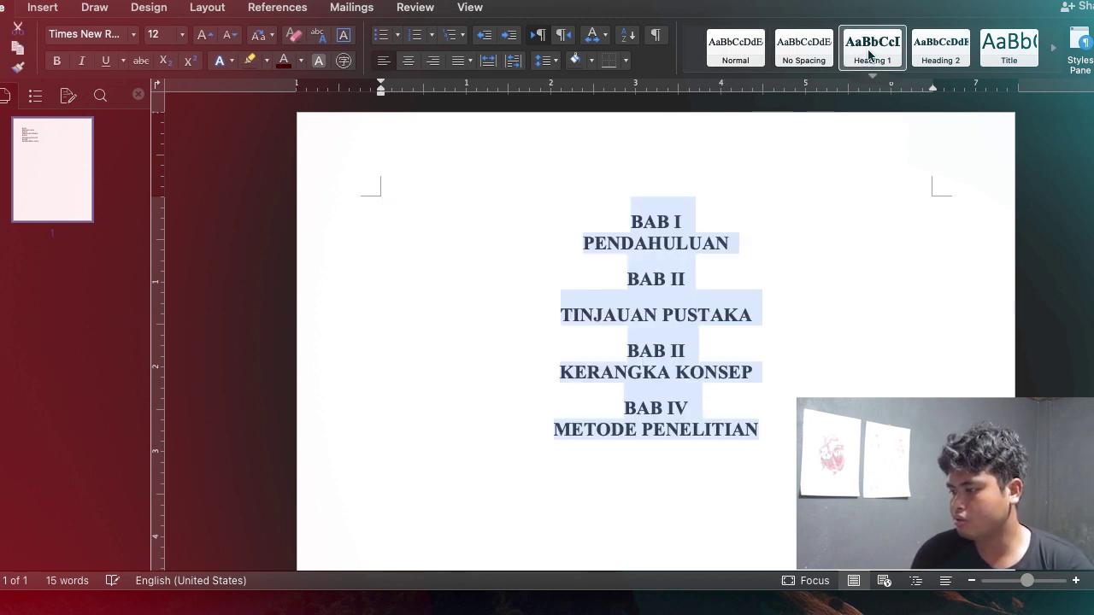
click(681, 273)
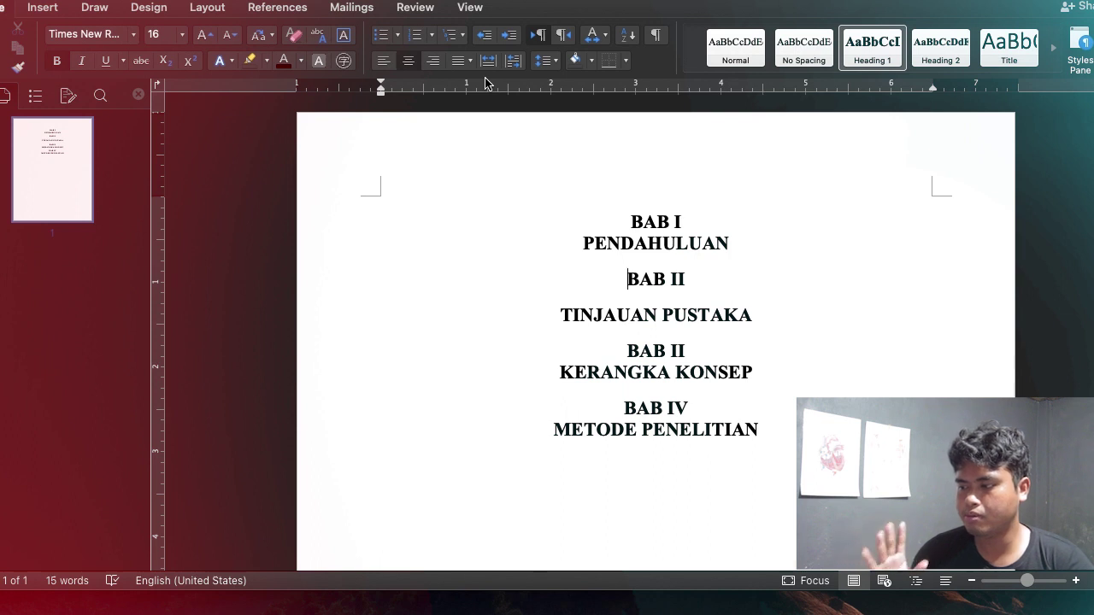
Insert Next Page section breaks before both BAB II headings and BAB IV
click(197, 9)
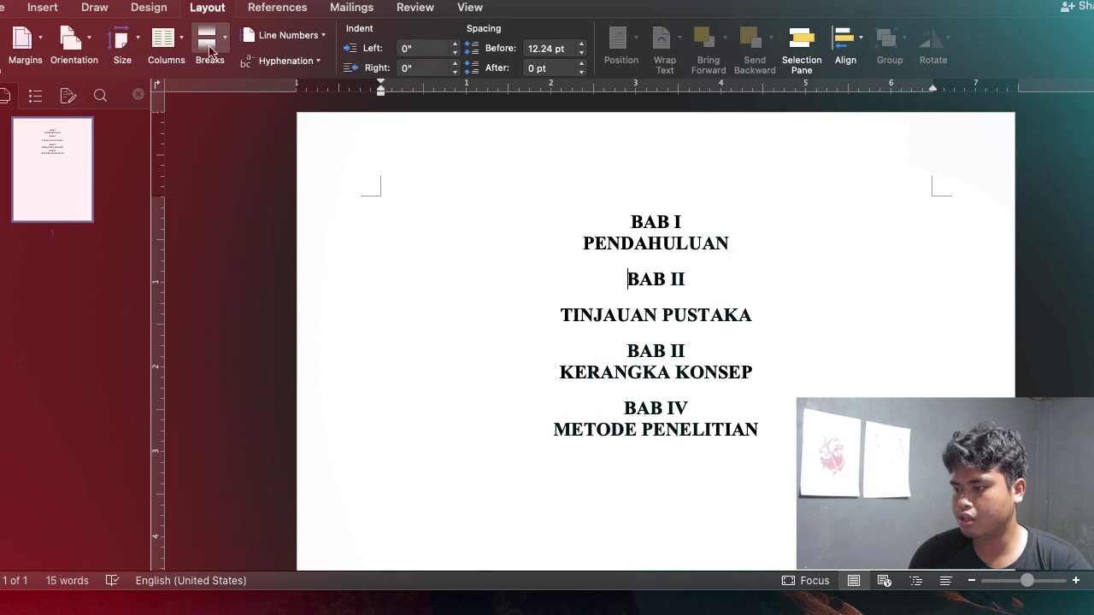
click(207, 41)
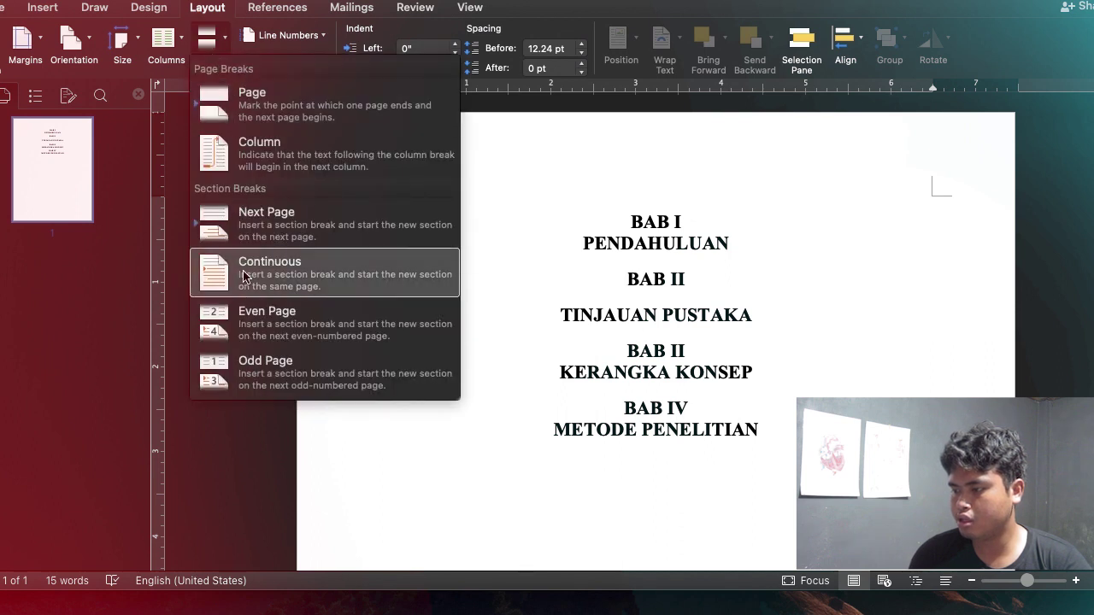
click(248, 224)
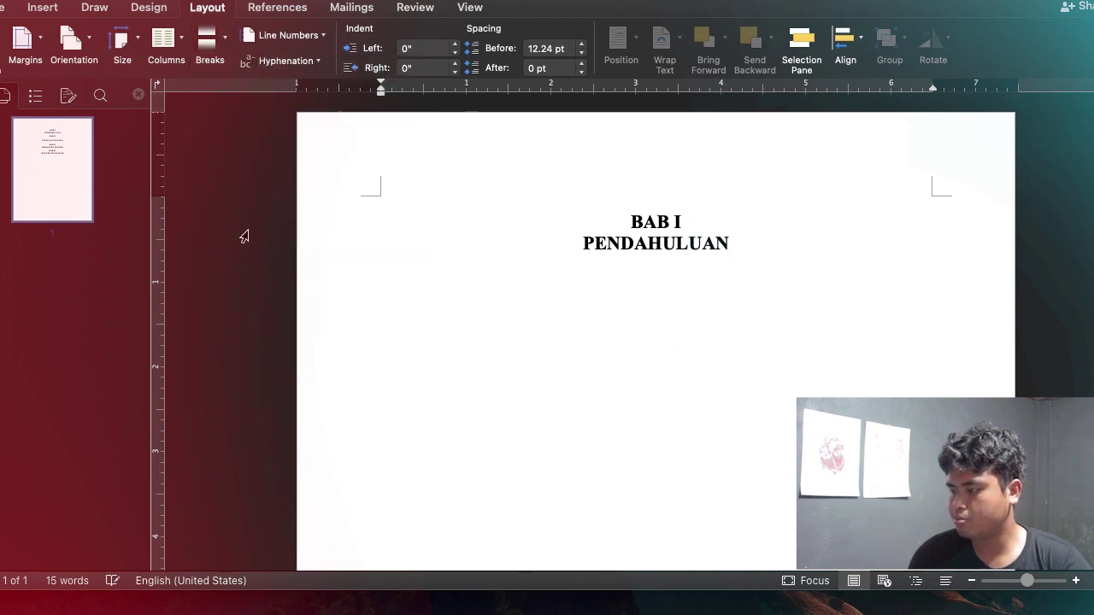
click(629, 240)
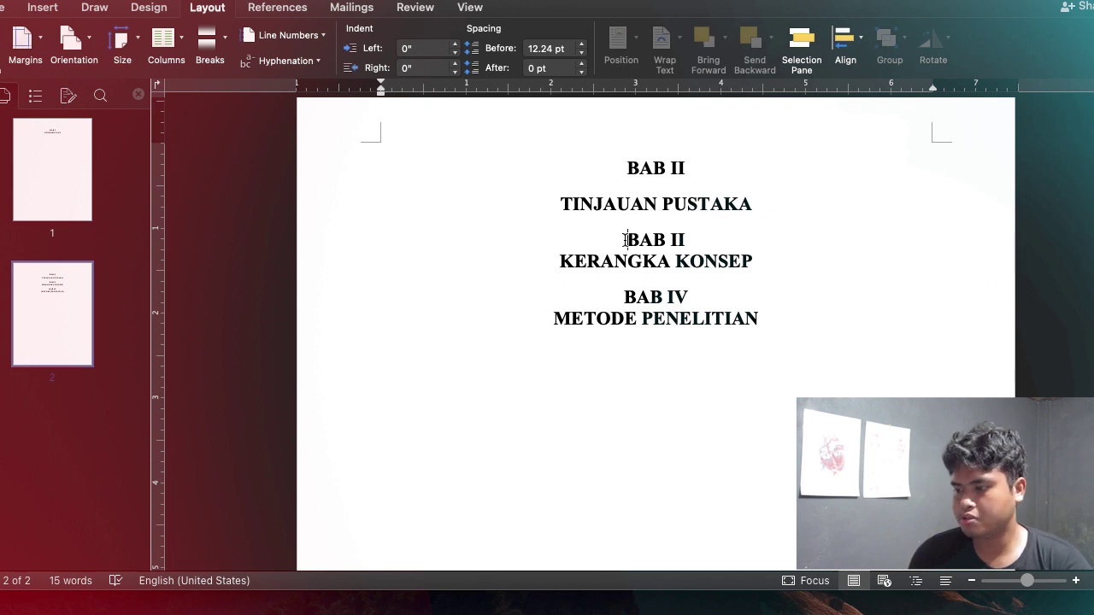
click(208, 45)
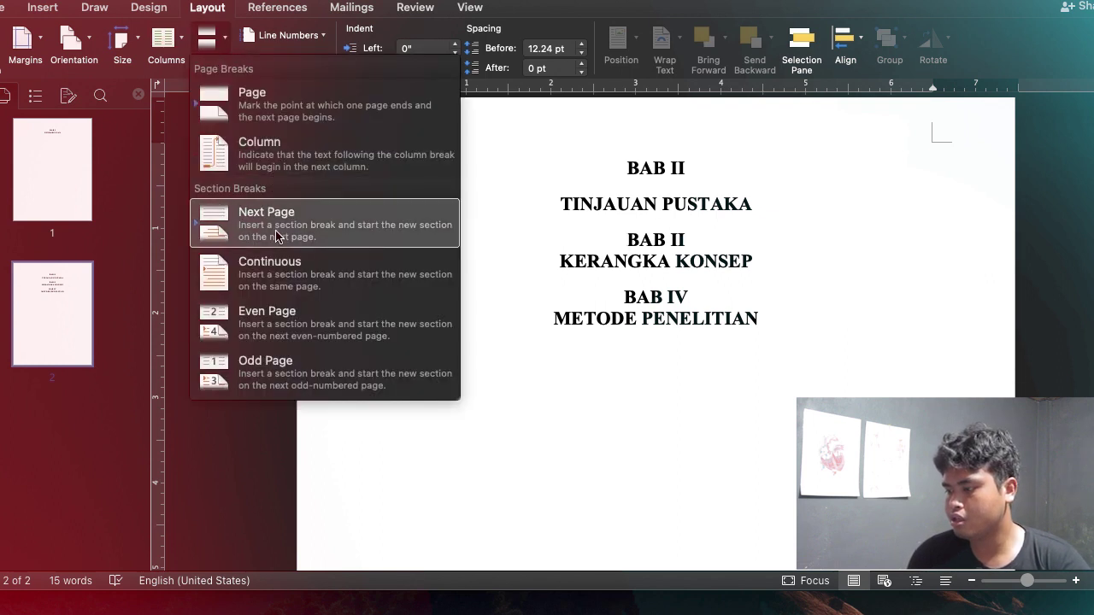
click(248, 221)
click(627, 335)
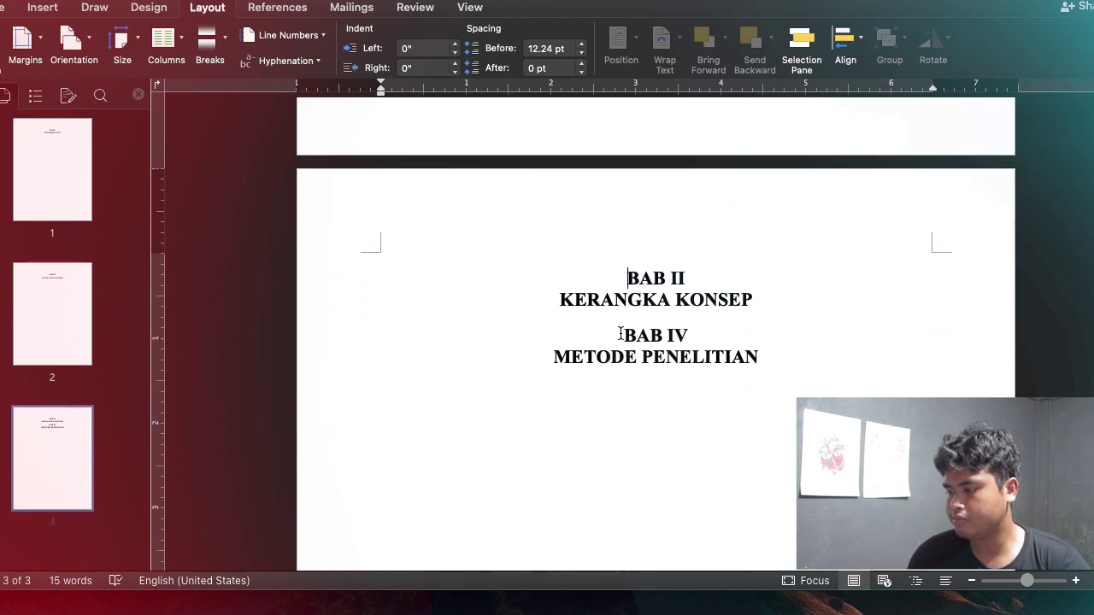
click(220, 41)
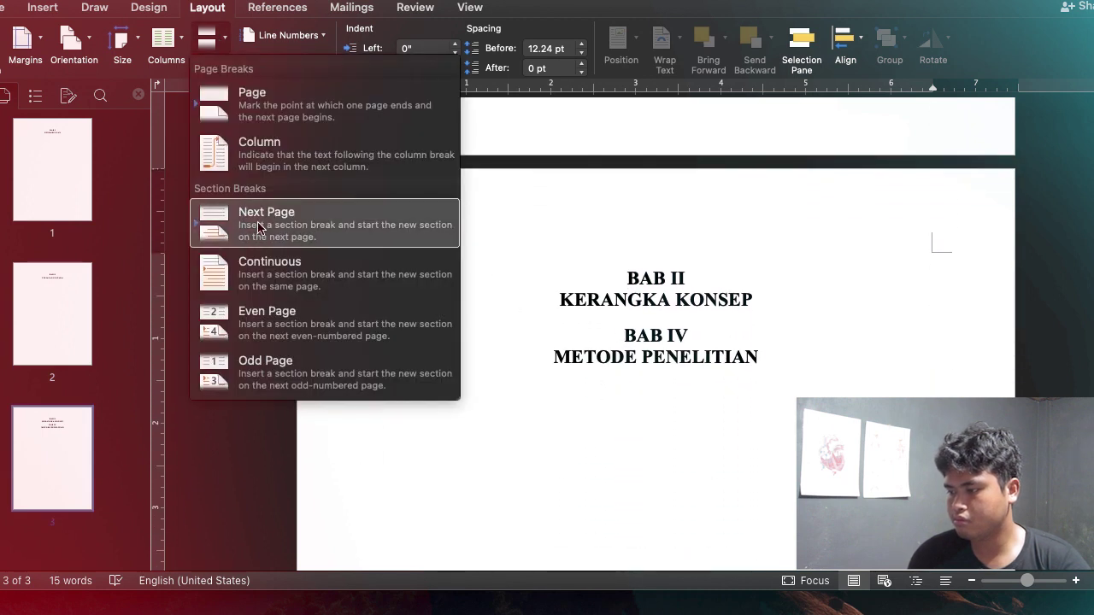
click(248, 221)
Add an empty body line below PENDAHULUAN on the BAB I page
scroll(673, 269, up, 5)
scroll(673, 270, up, 5)
scroll(673, 269, up, 5)
scroll(673, 269, up, 5)
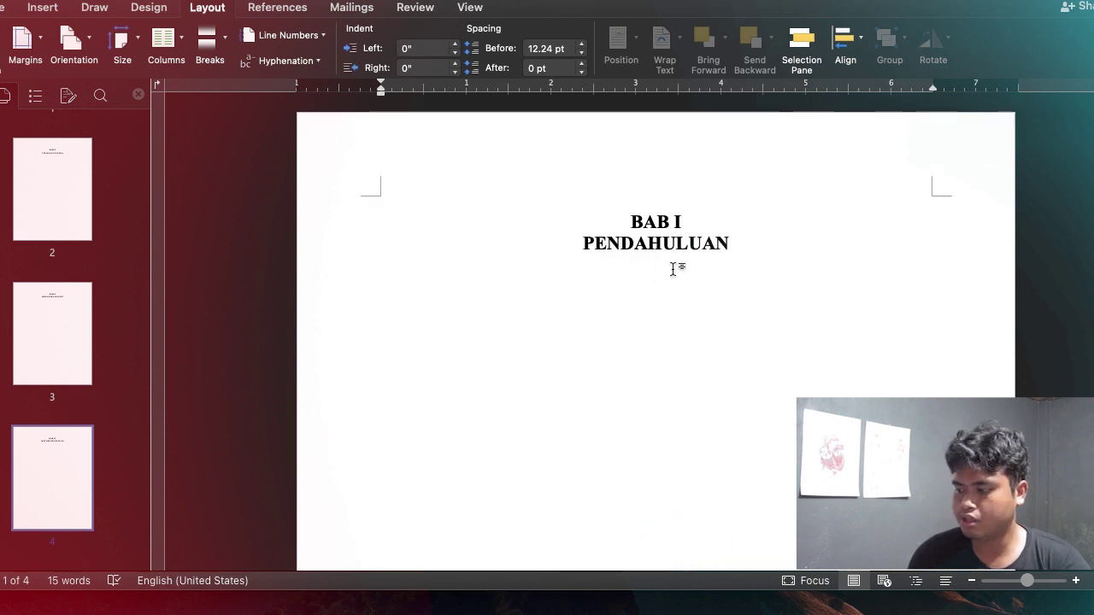
click(579, 281)
click(768, 237)
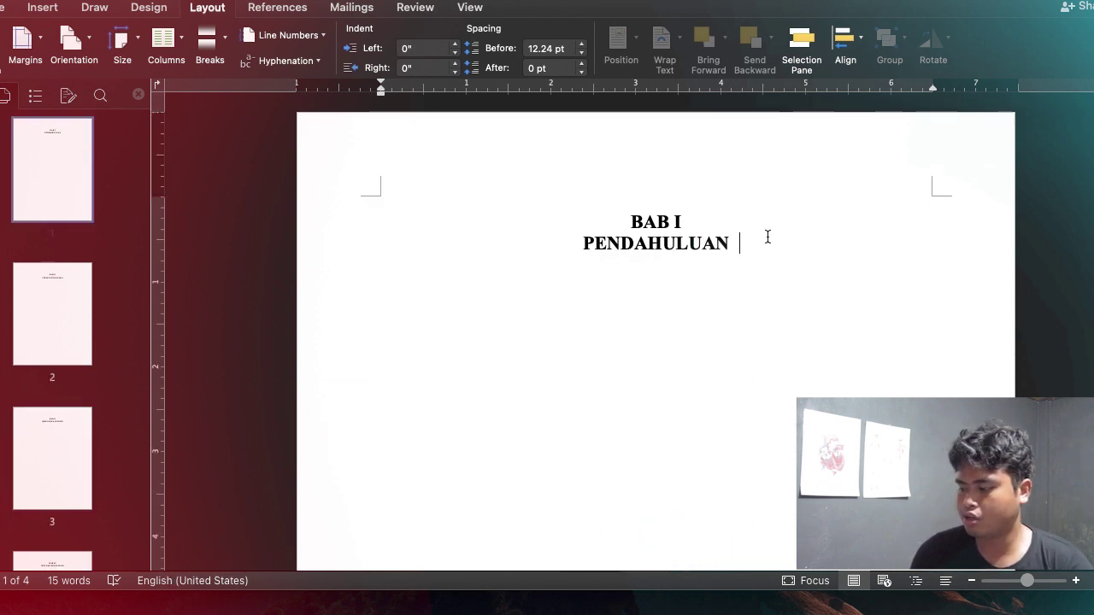
key(Return)
scroll(656, 342, down, 2)
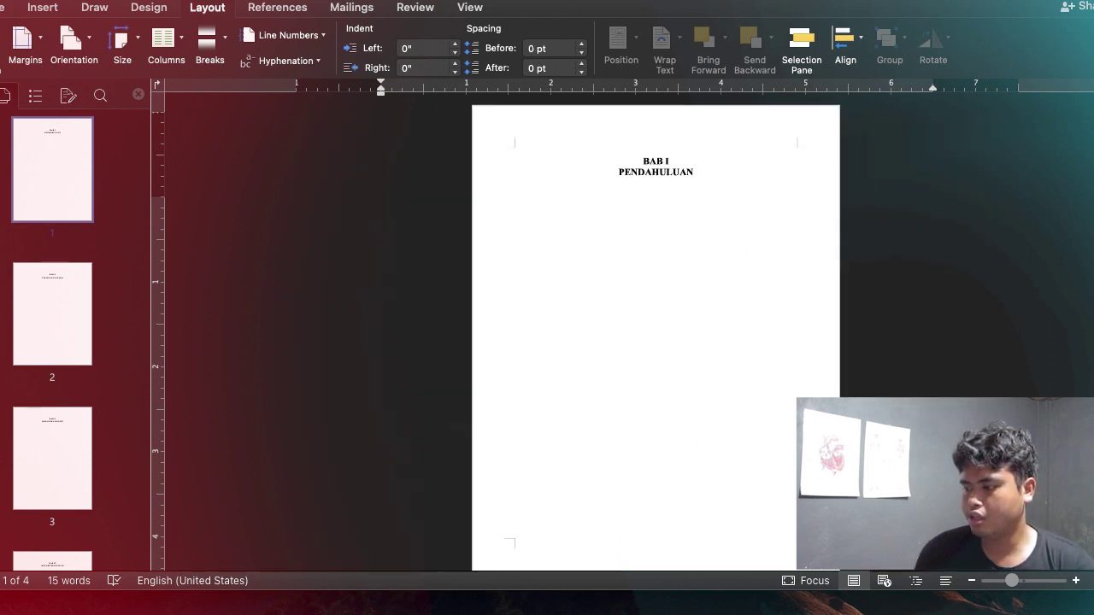
scroll(655, 342, up, 2)
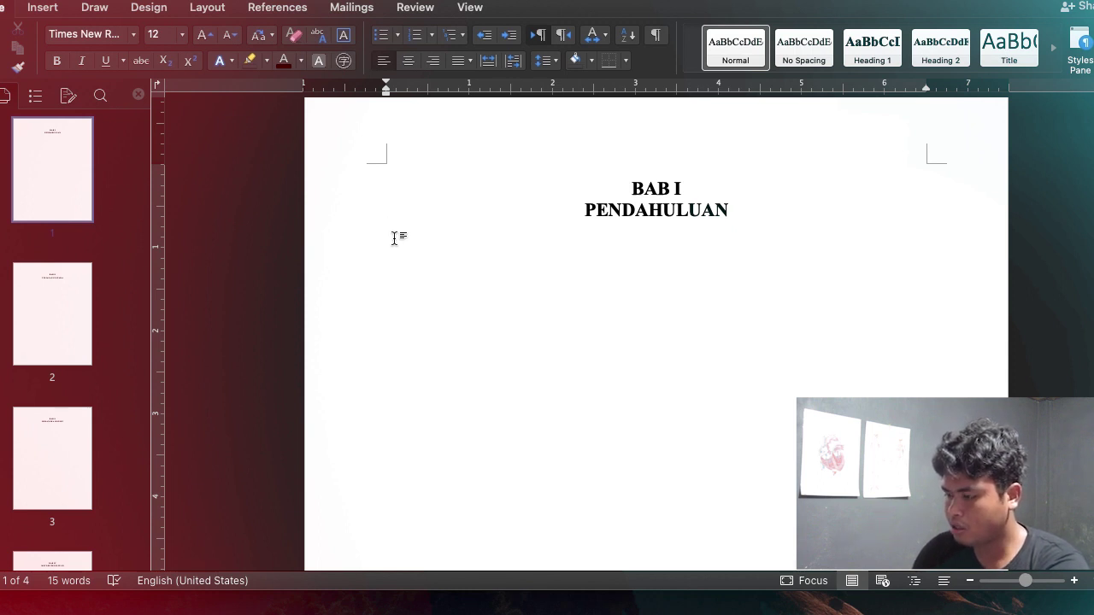
Type Latar Belakang, Rumusan Masalah, Tujuan and Manfaat Penelitian on separate lines below PENDAHULUAN
text(Latar Belakang)
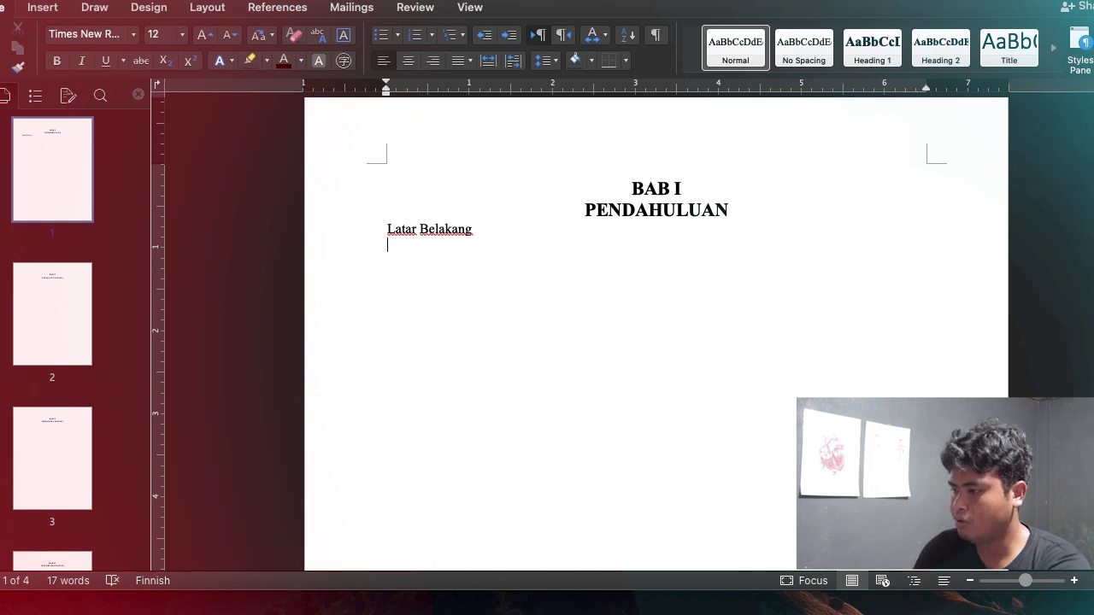
text(R)
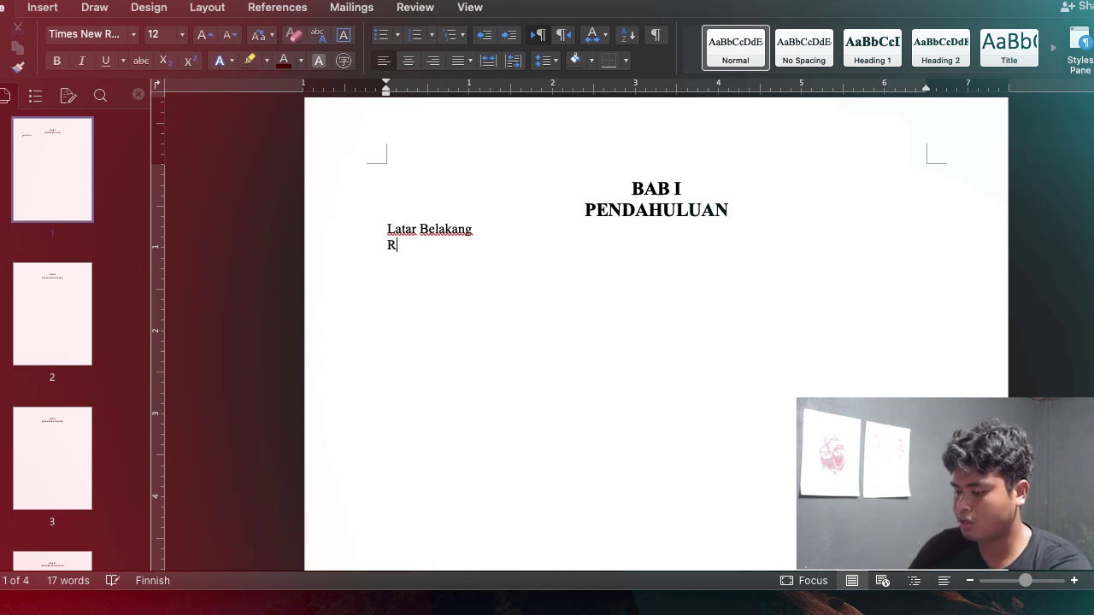
text(umusan Masalah)
key(Return)
text(Tujuan)
key(Return)
text(Manfaat Penelitian)
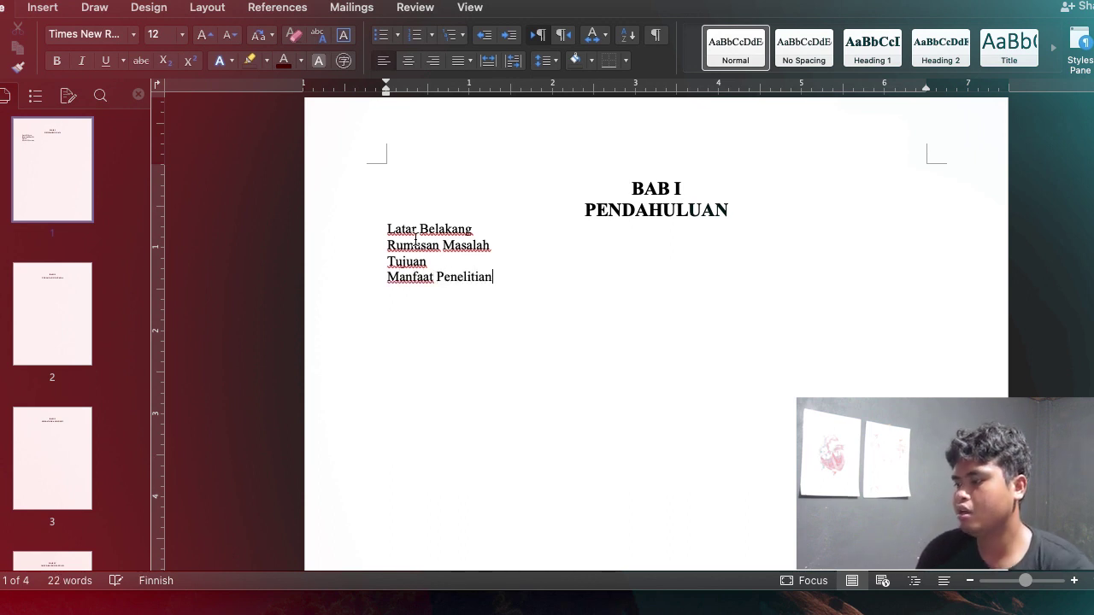
drag(498, 283, 382, 231)
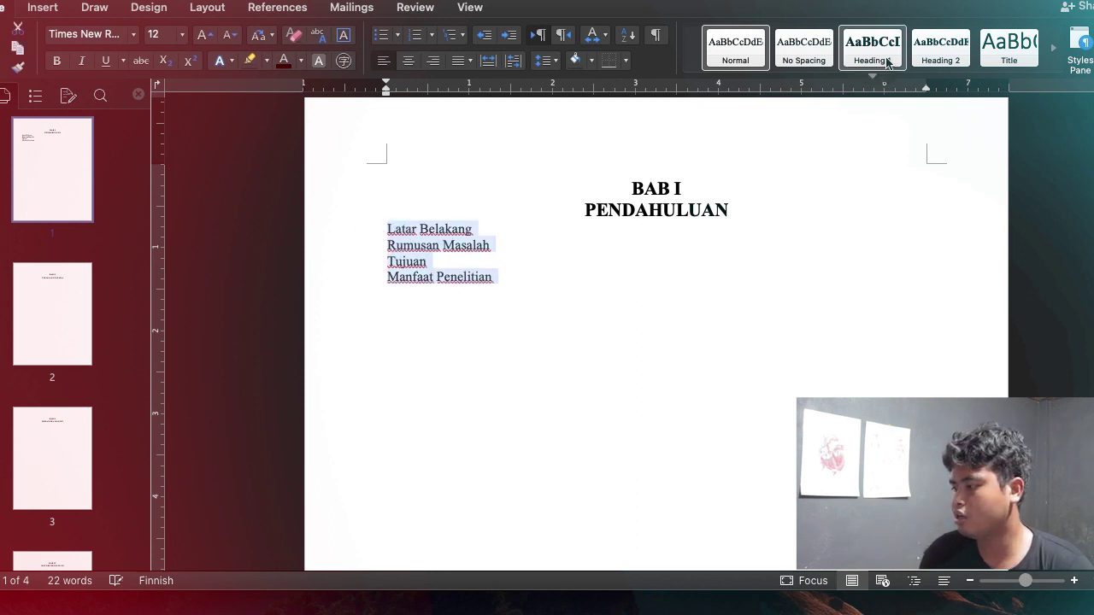
Apply Heading 2 to the four subheadings and give them the A. B. C. D. numbering format
click(941, 47)
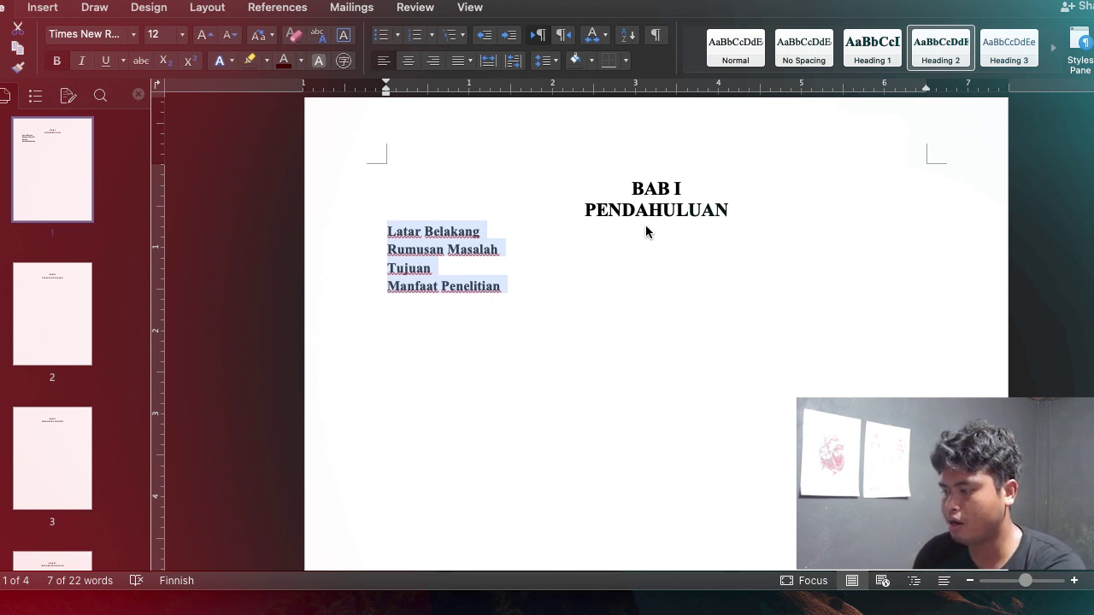
click(431, 35)
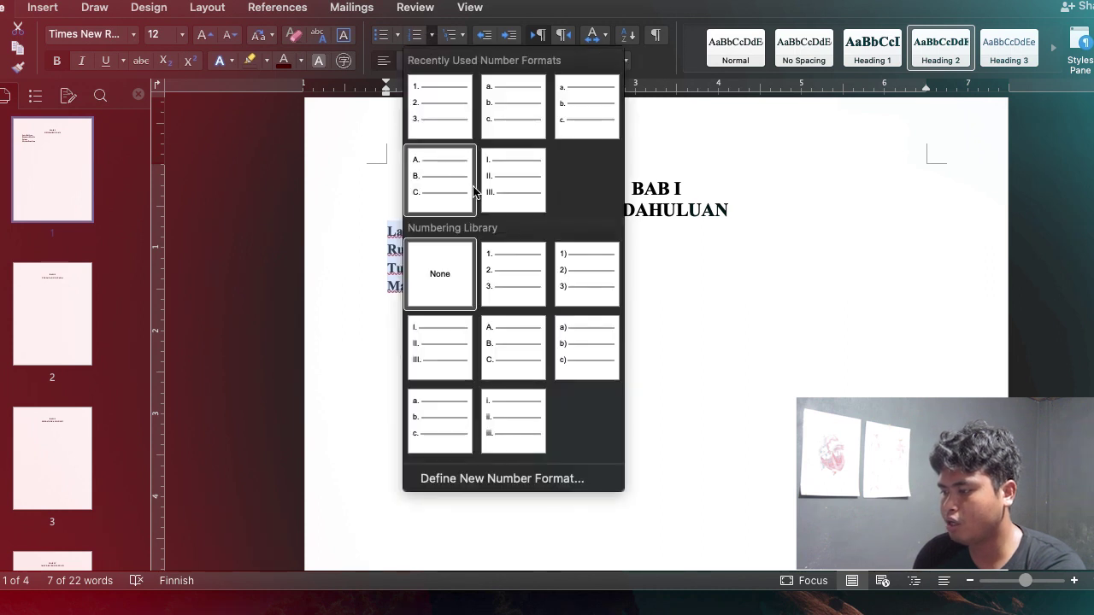
click(450, 174)
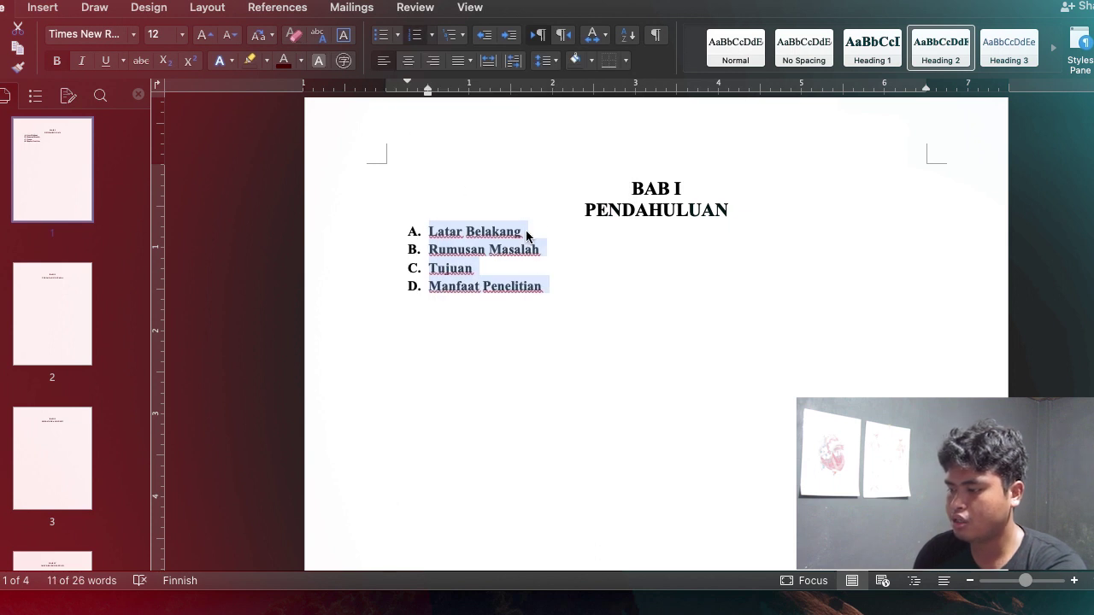
click(525, 232)
scroll(603, 357, up, 1)
scroll(604, 355, down, 1)
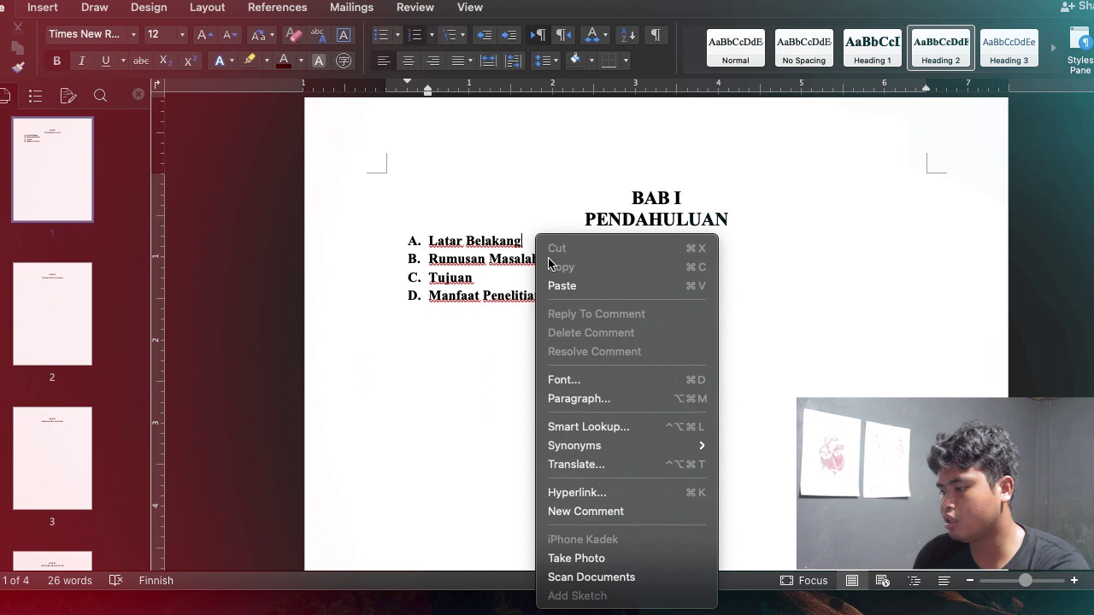
click(530, 247)
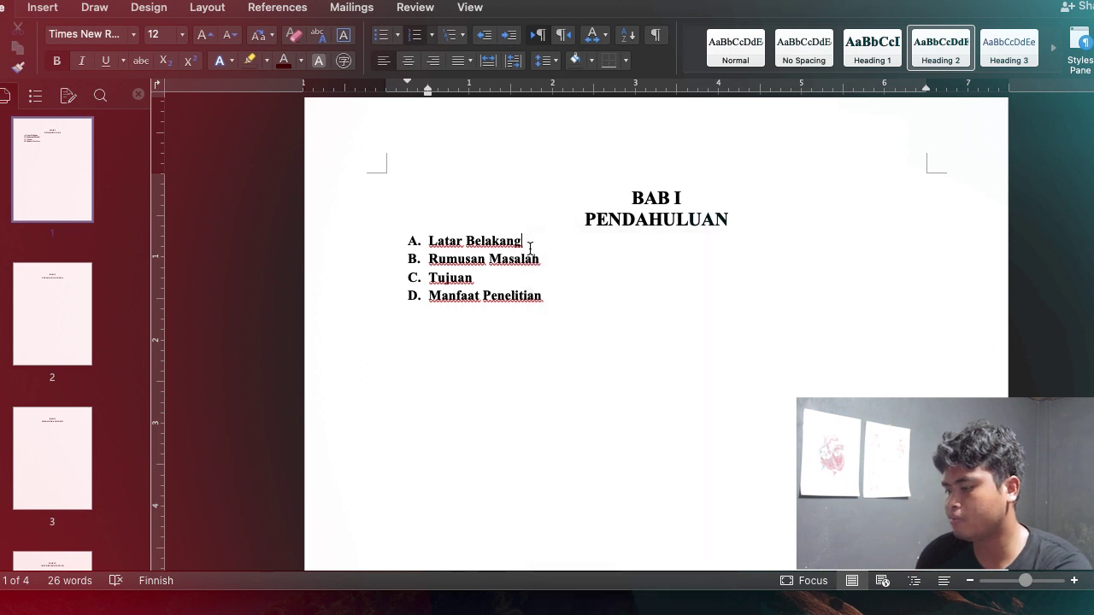
Add an empty paragraph below Latar Belakang and return to the end of Manfaat Penelitian
key(Return)
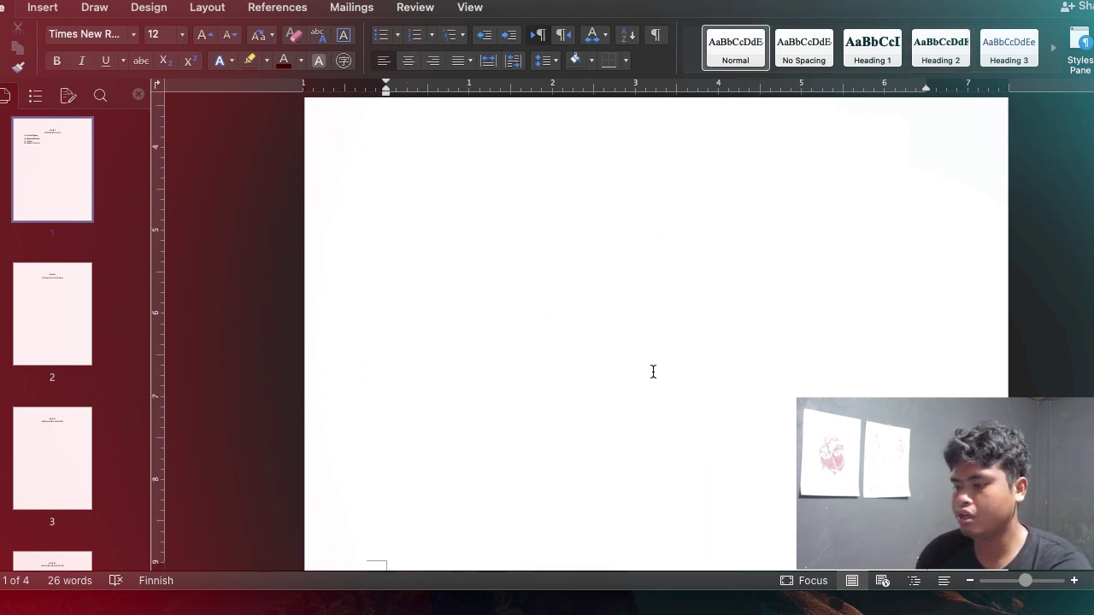
key(Down)
key(Down)
key(Down)
key(End)
Insert a page break before BAB I and start typing DAFTAR ISI on the new first page
click(492, 217)
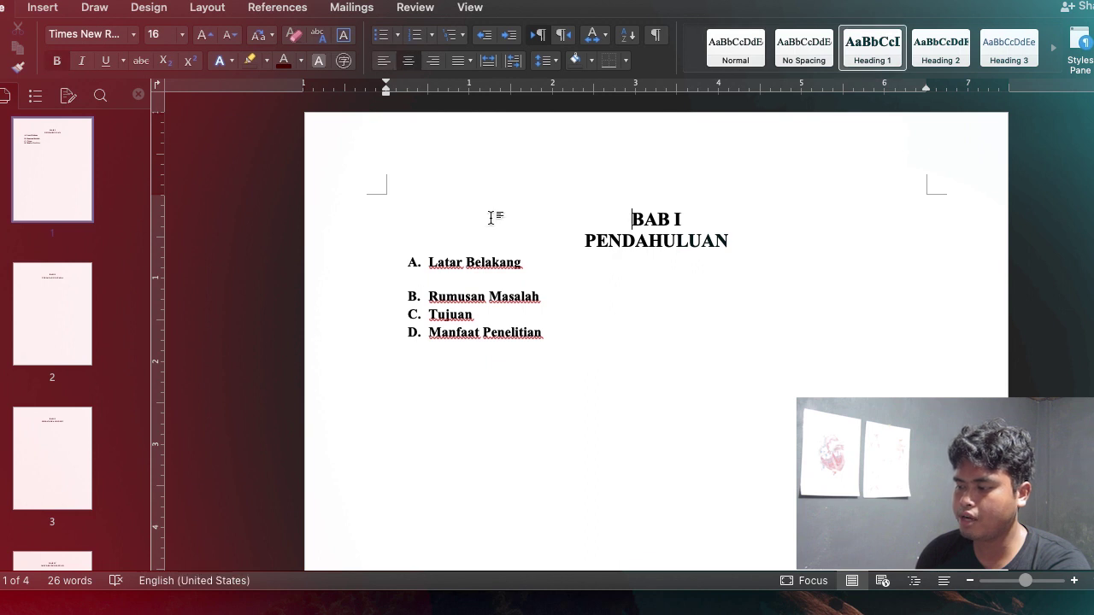
click(207, 9)
click(225, 48)
click(249, 92)
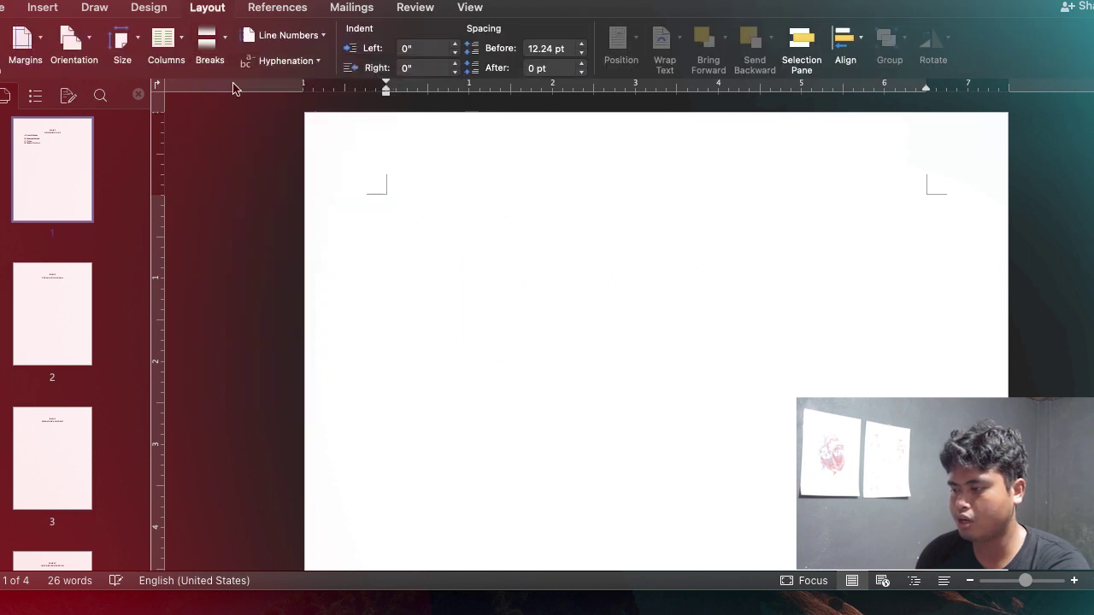
click(444, 217)
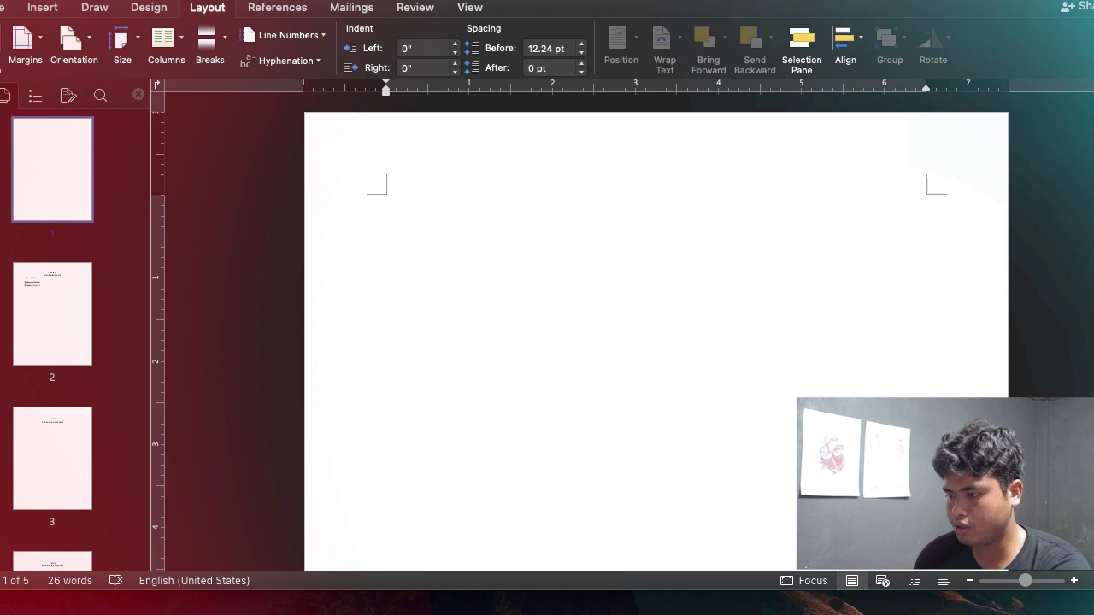
click(3, 6)
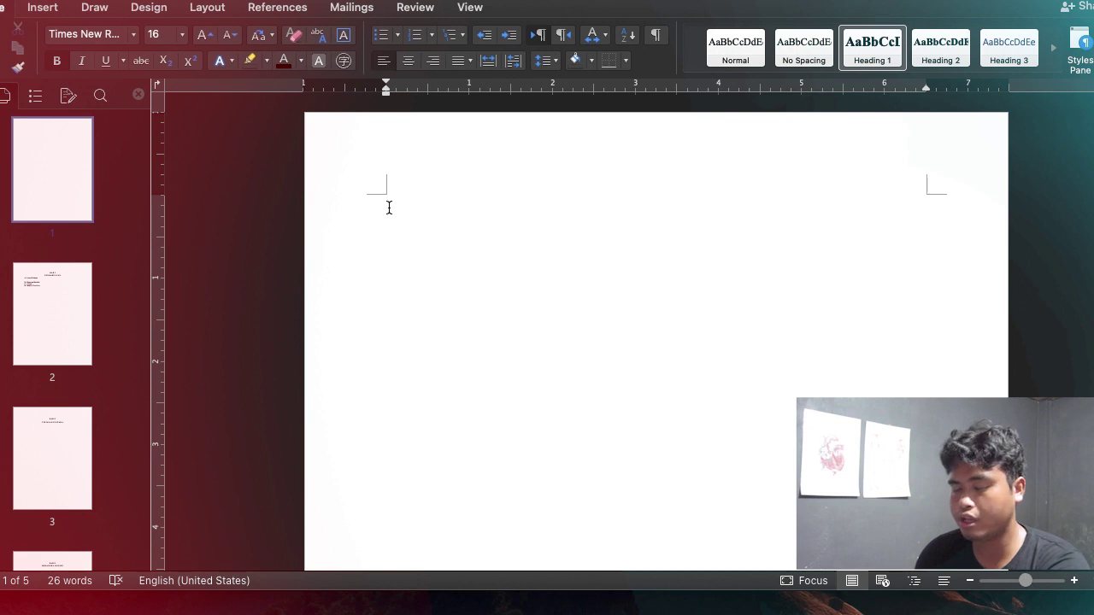
text(Daft)
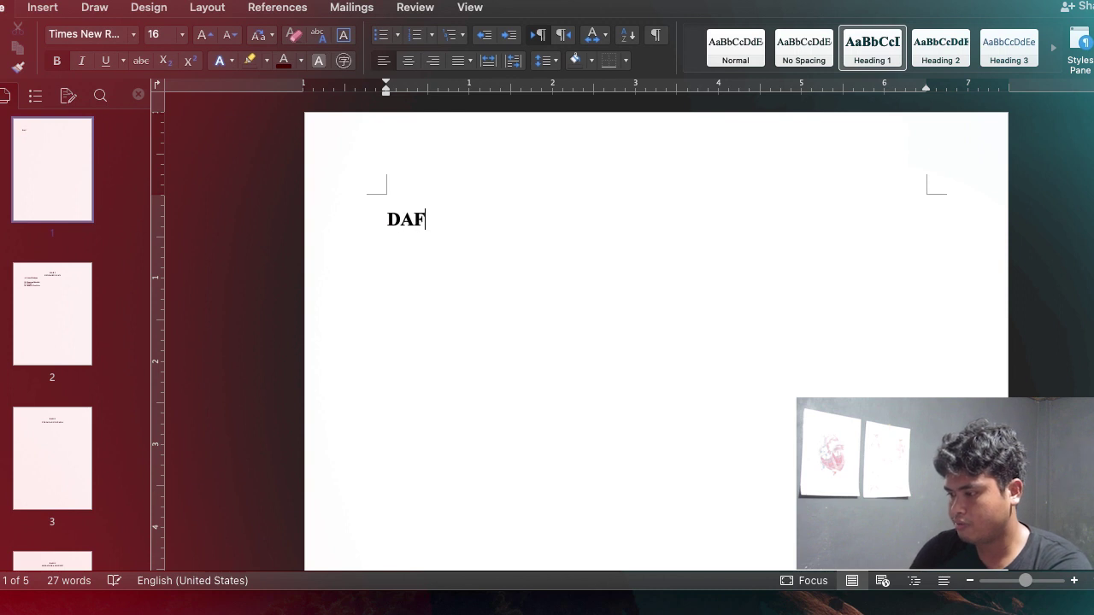
text(TAR ISI)
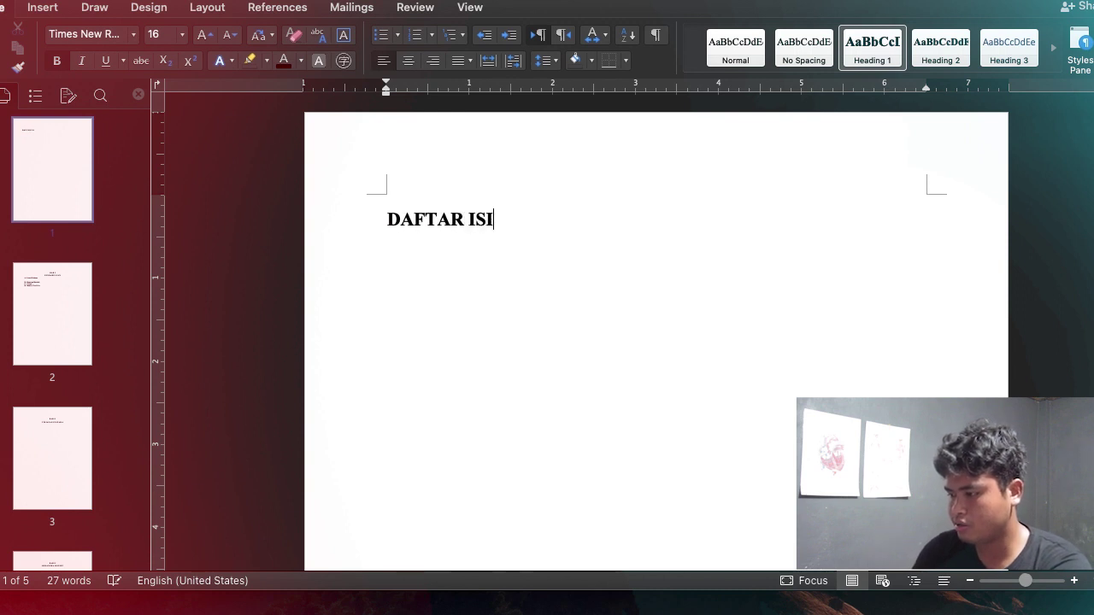
Centre the DAFTAR ISI heading; left-align the empty line below it and apply Normal style
drag(493, 218, 387, 218)
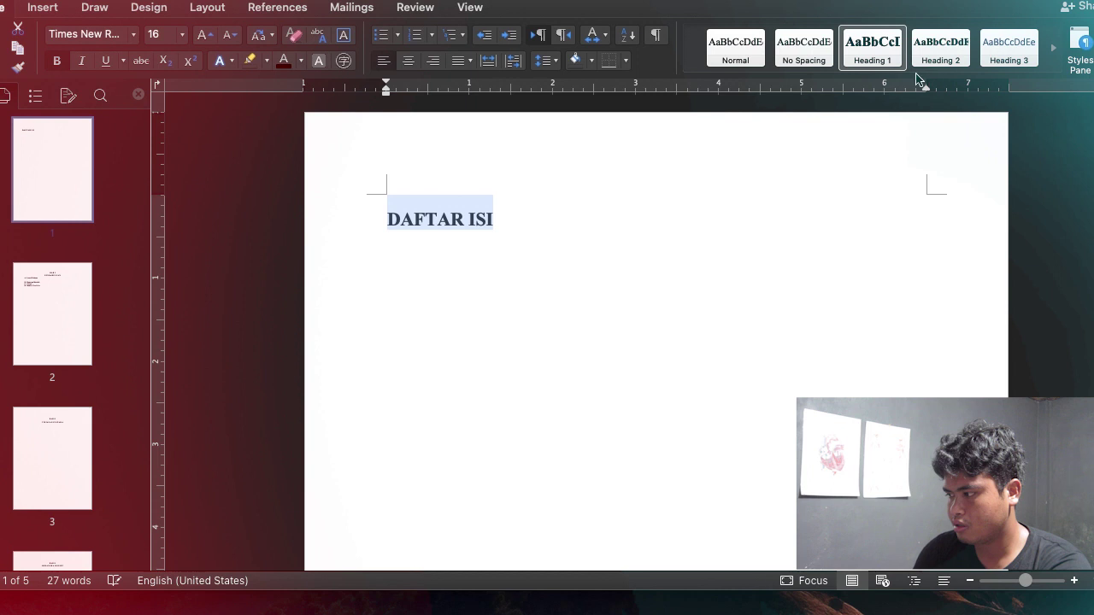
click(409, 60)
click(735, 219)
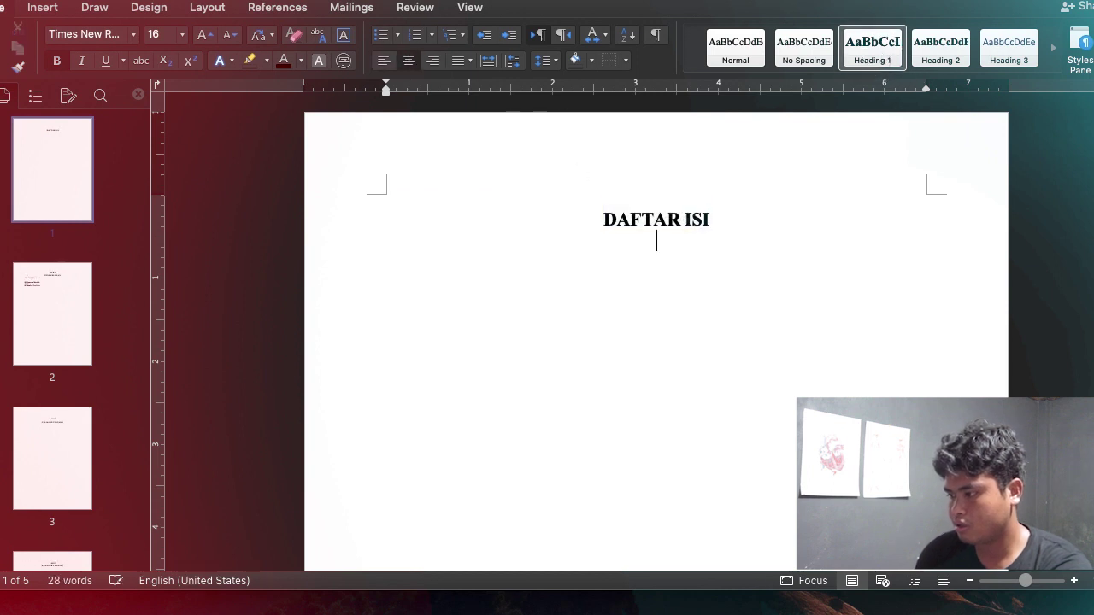
key(super+l)
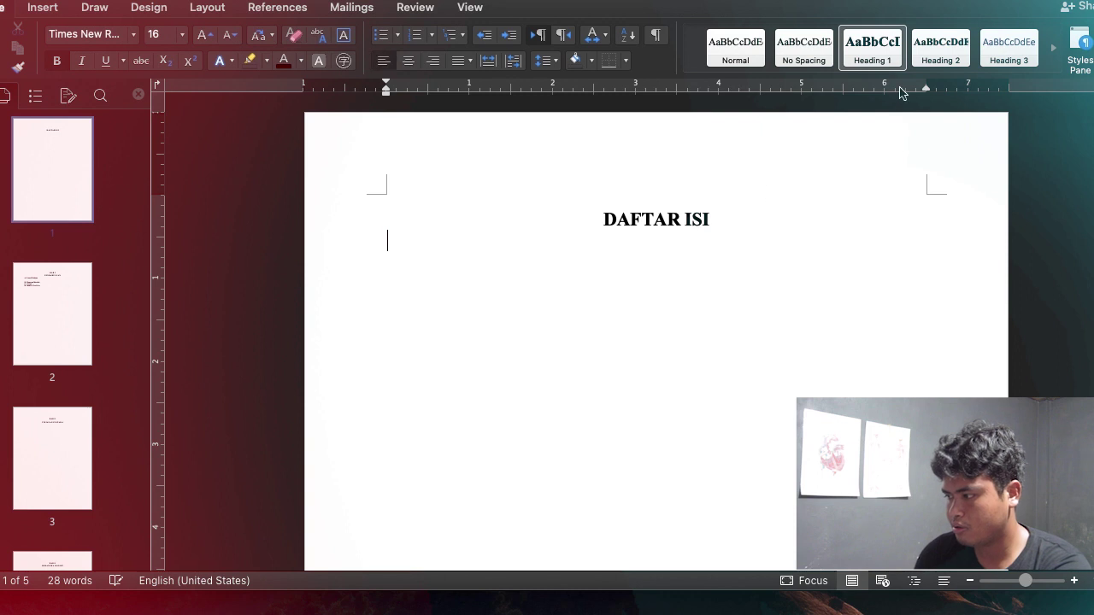
click(736, 47)
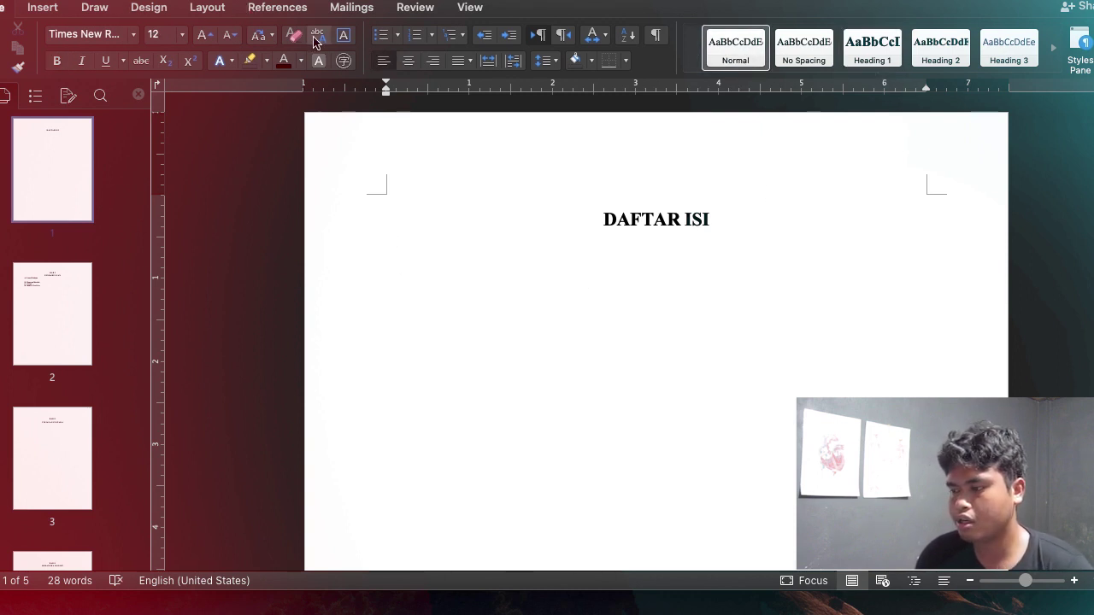
Insert a Classic-style automatic table of contents under DAFTAR ISI
click(279, 9)
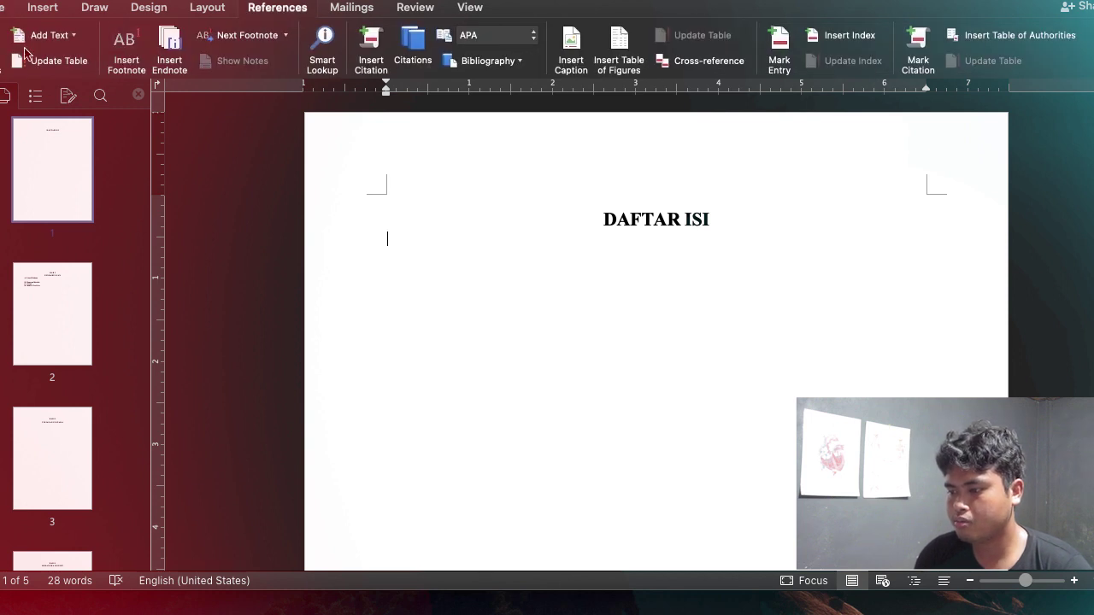
click(2, 49)
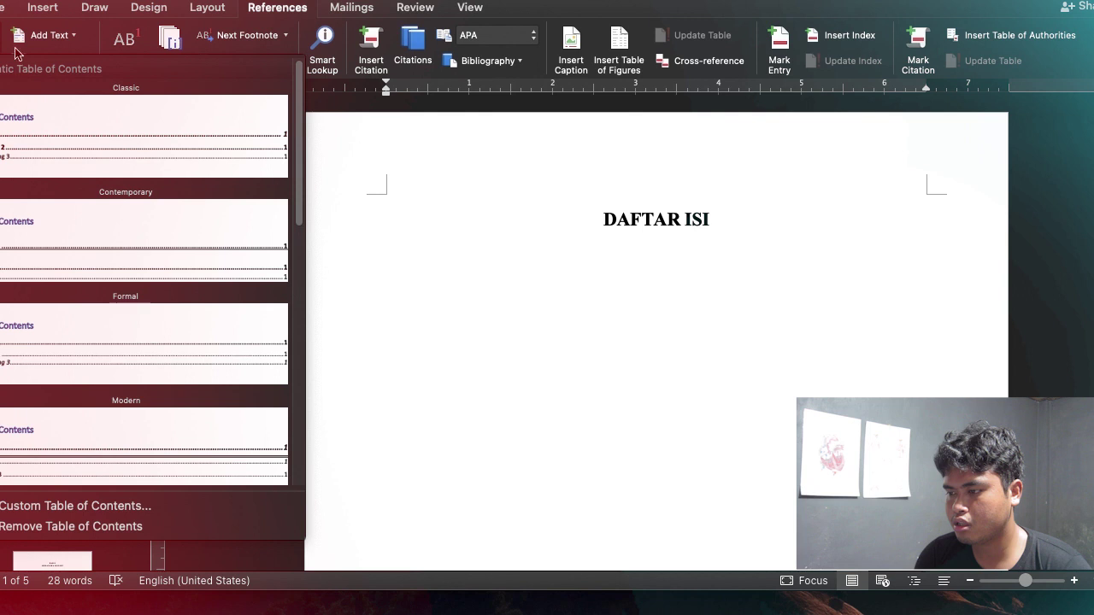
click(2, 43)
click(3, 43)
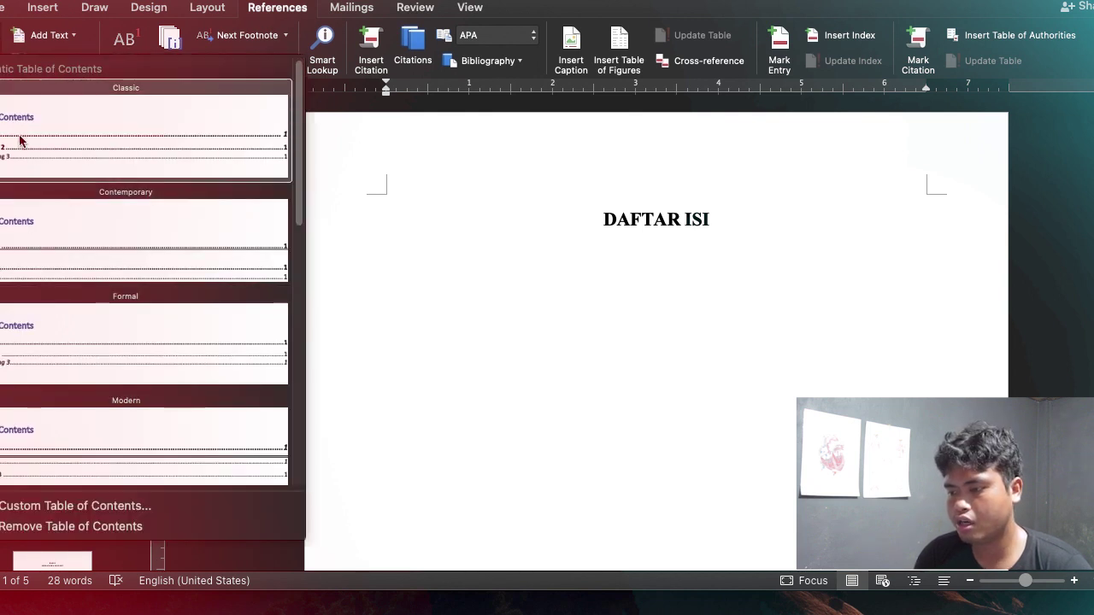
click(23, 170)
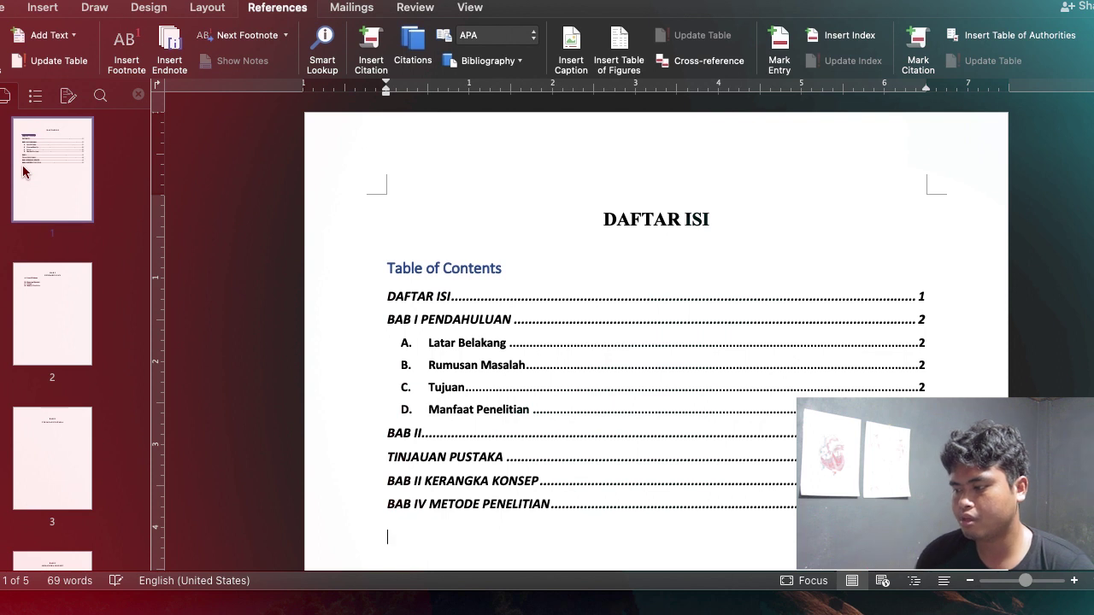
Select the new table of contents, then select its BAB I PENDAHULUAN entry
click(539, 416)
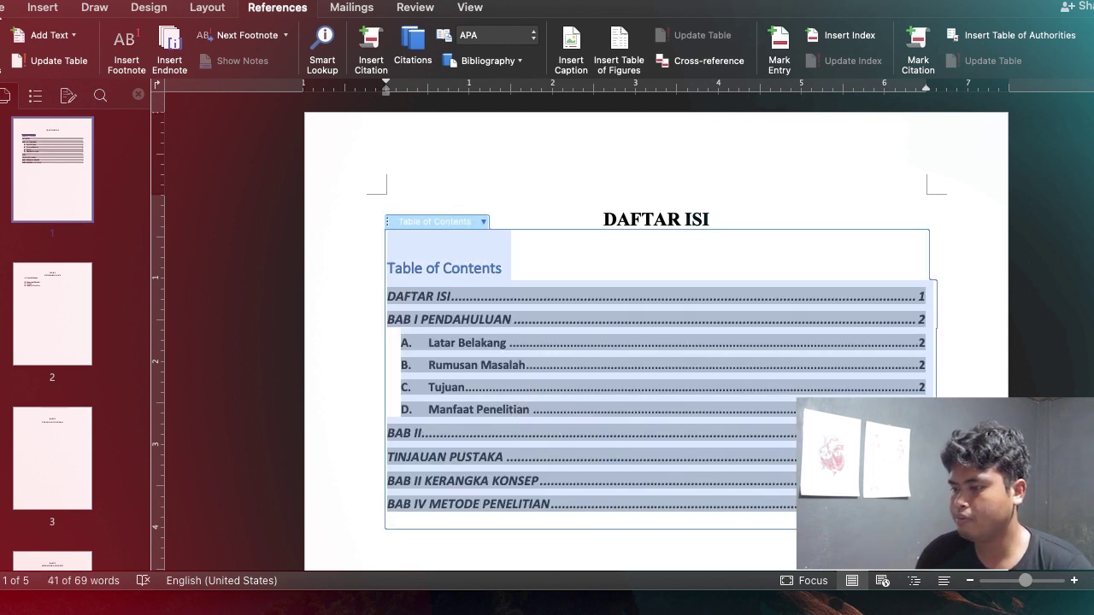
click(4, 7)
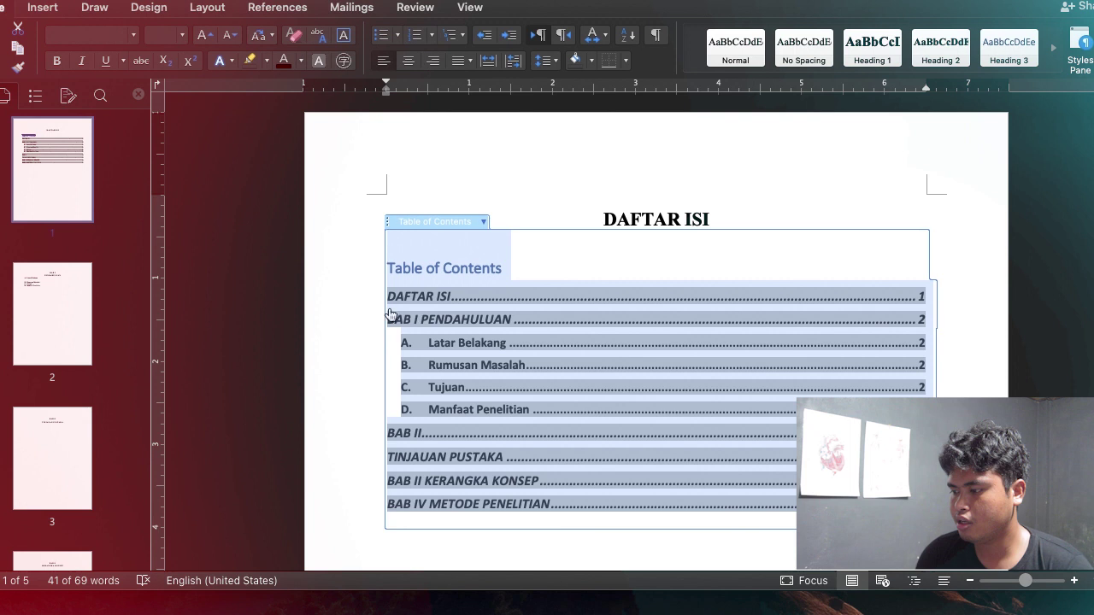
click(342, 318)
scroll(452, 421, down, 3)
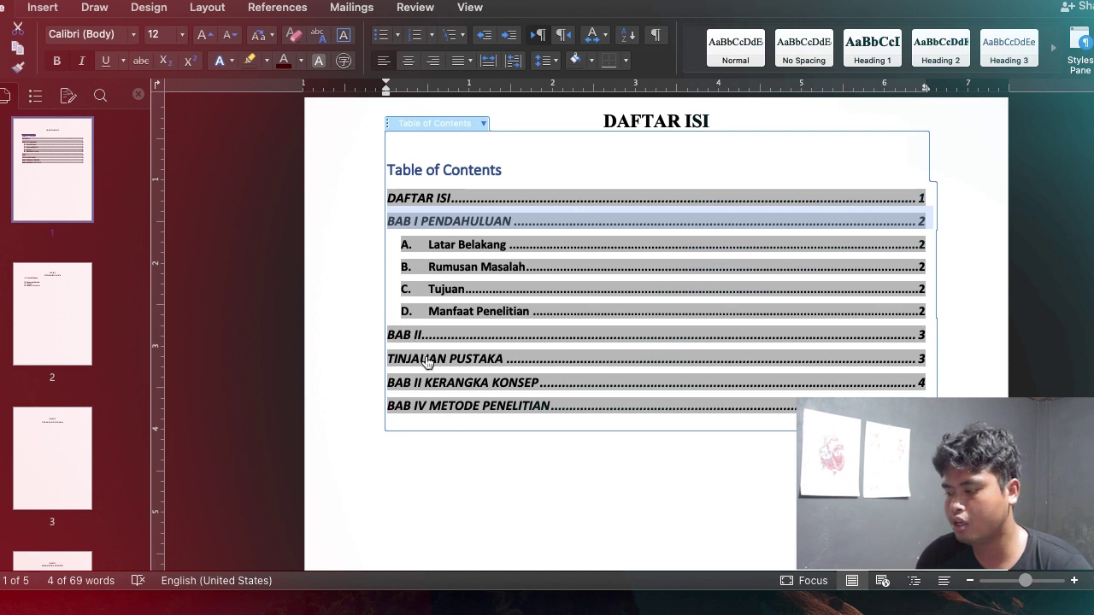
Change the KERANGKA KONSEP chapter heading from BAB II to BAB III
scroll(418, 355, down, 10)
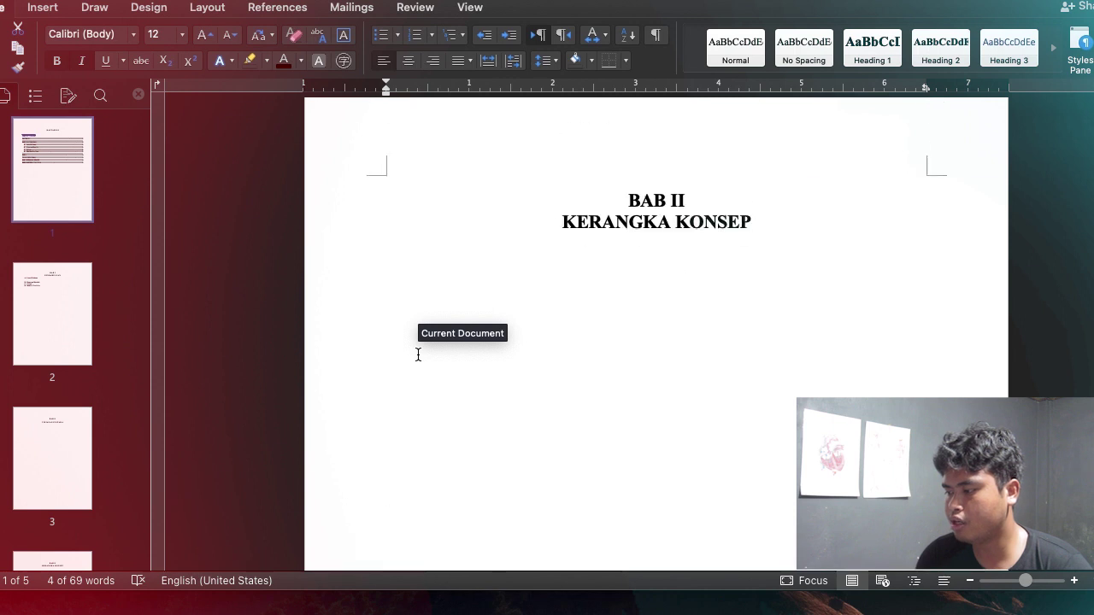
scroll(416, 354, up, 1)
click(556, 295)
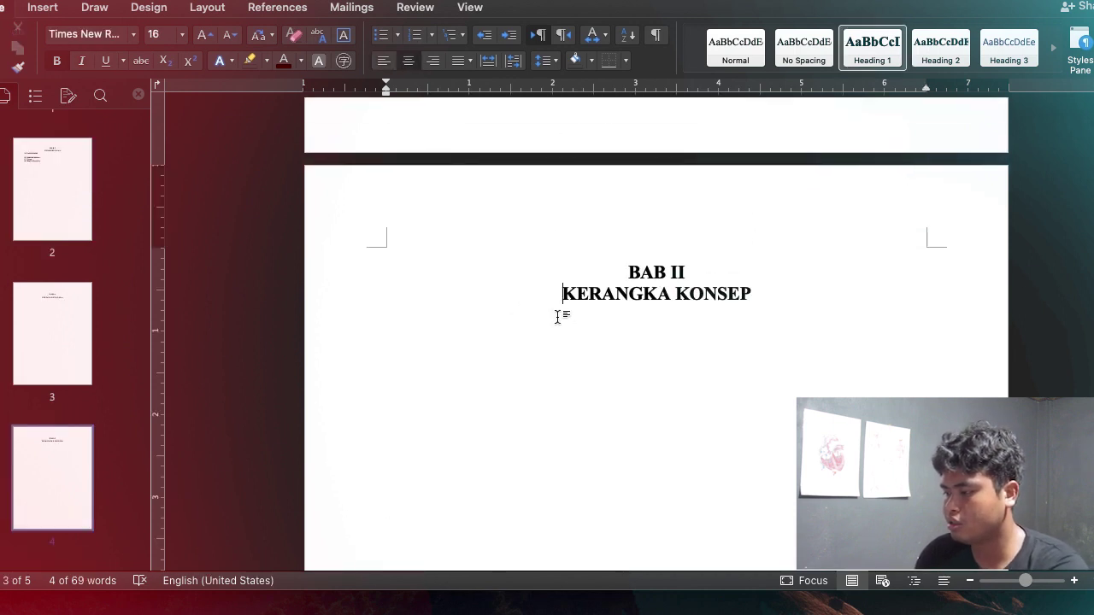
scroll(557, 317, down, 15)
scroll(557, 318, down, 3)
scroll(557, 318, down, 7)
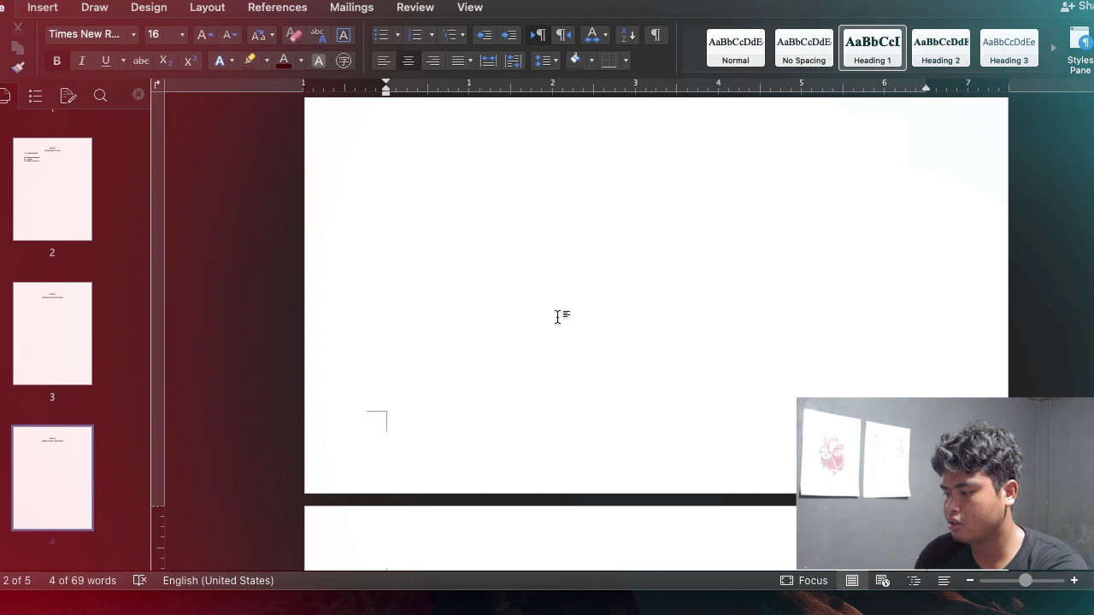
scroll(558, 318, down, 5)
click(694, 256)
text(III)
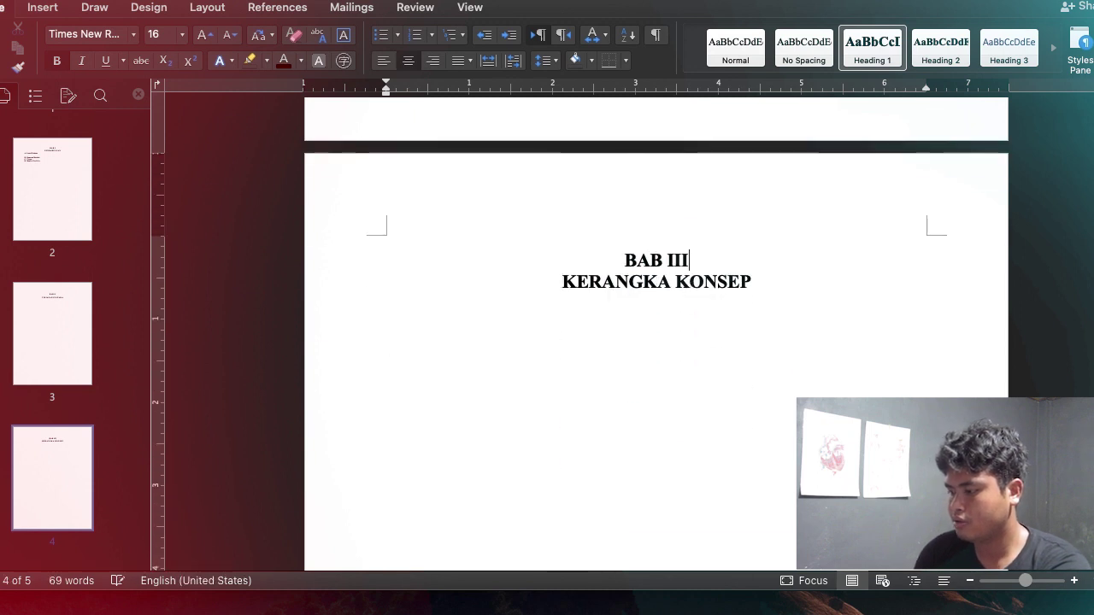
Join TINJAUAN PUSTAKA to the BAB II heading, separated by a line break
scroll(694, 255, up, 15)
click(562, 272)
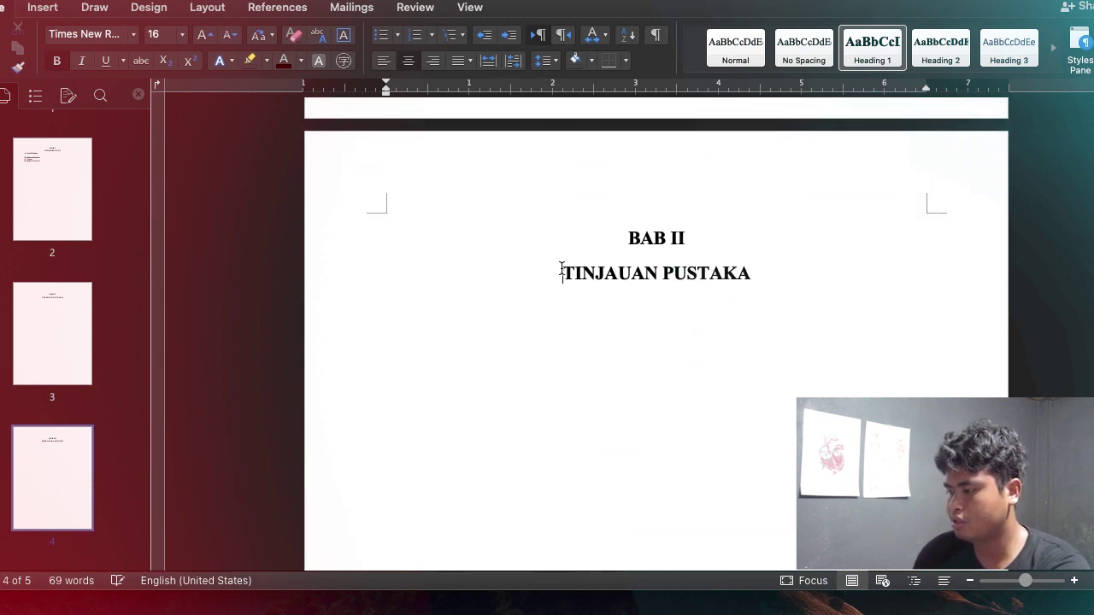
key(super+l)
key(BackSpace)
key(shift+Return)
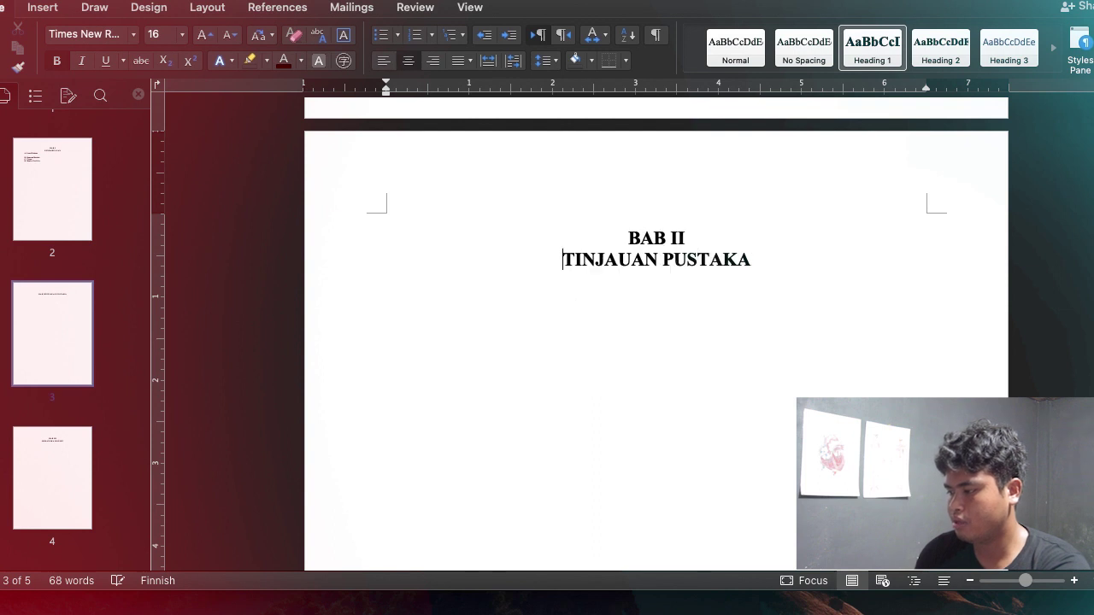
scroll(686, 317, up, 15)
scroll(513, 334, down, 2)
Update the entire table of contents, then place the cursor at the start of DAFTAR ISI
right_click(439, 303)
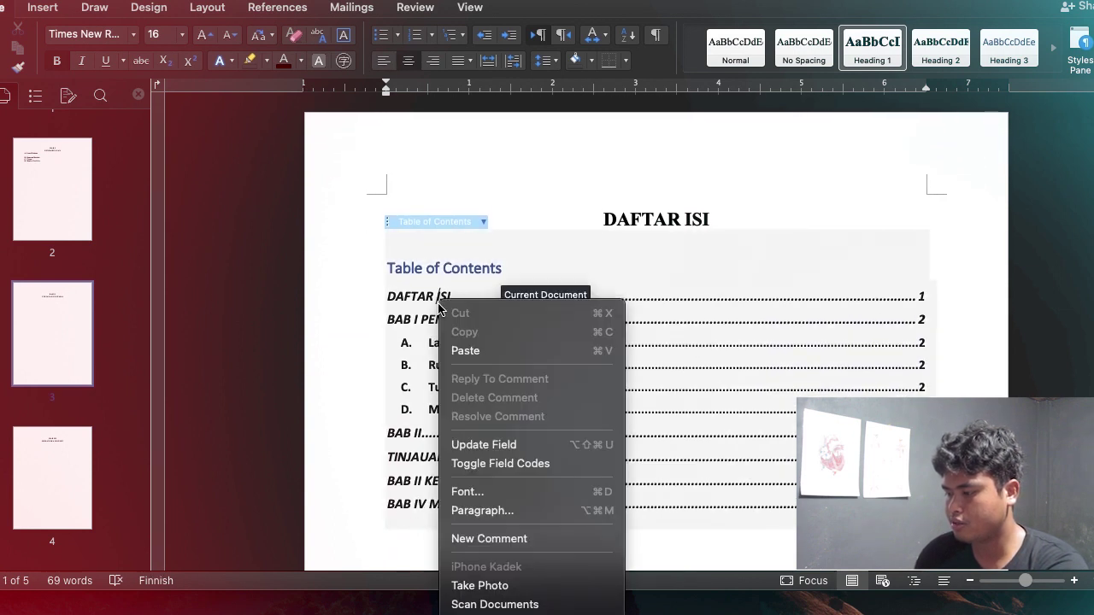
click(481, 222)
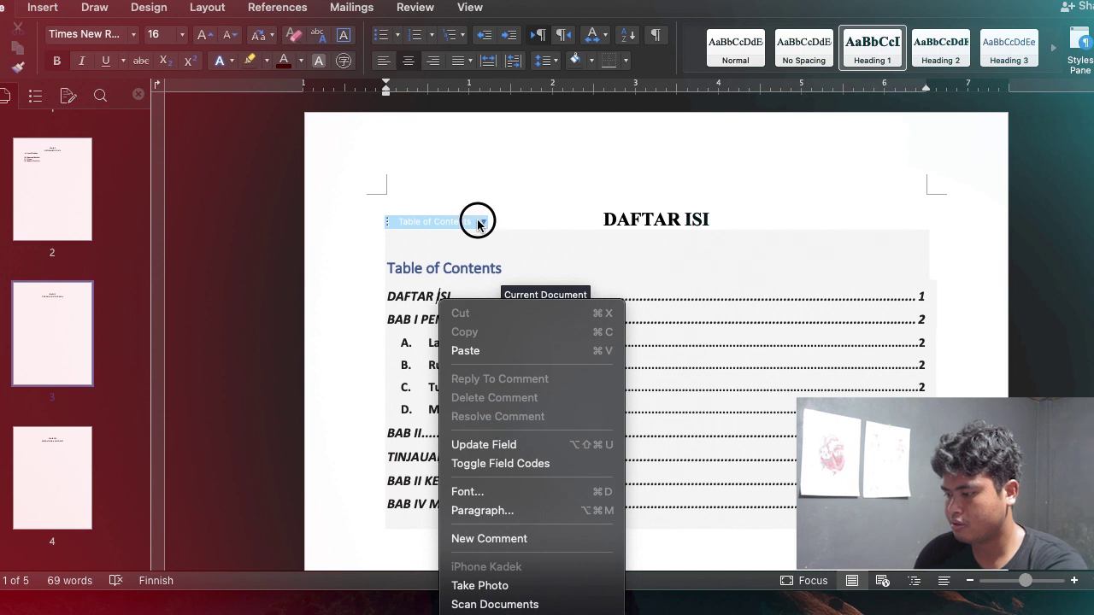
click(482, 223)
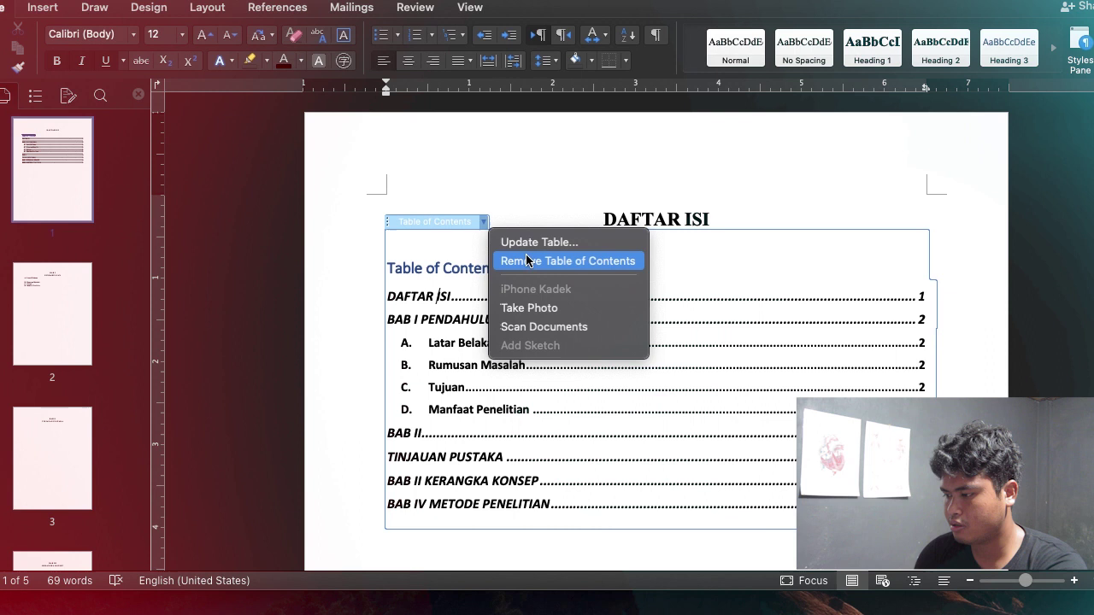
click(521, 244)
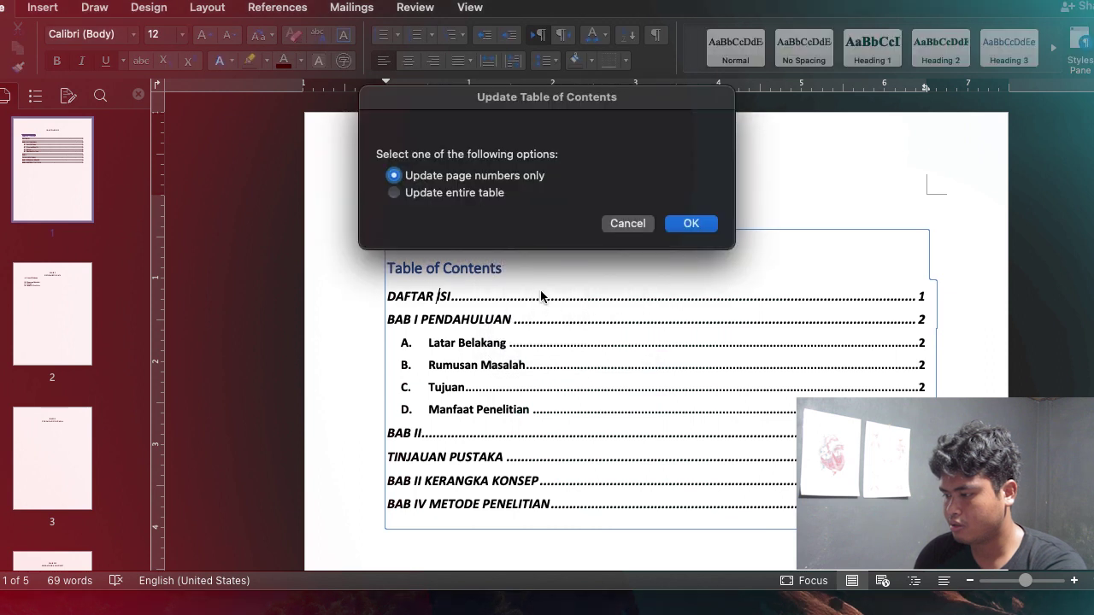
click(489, 193)
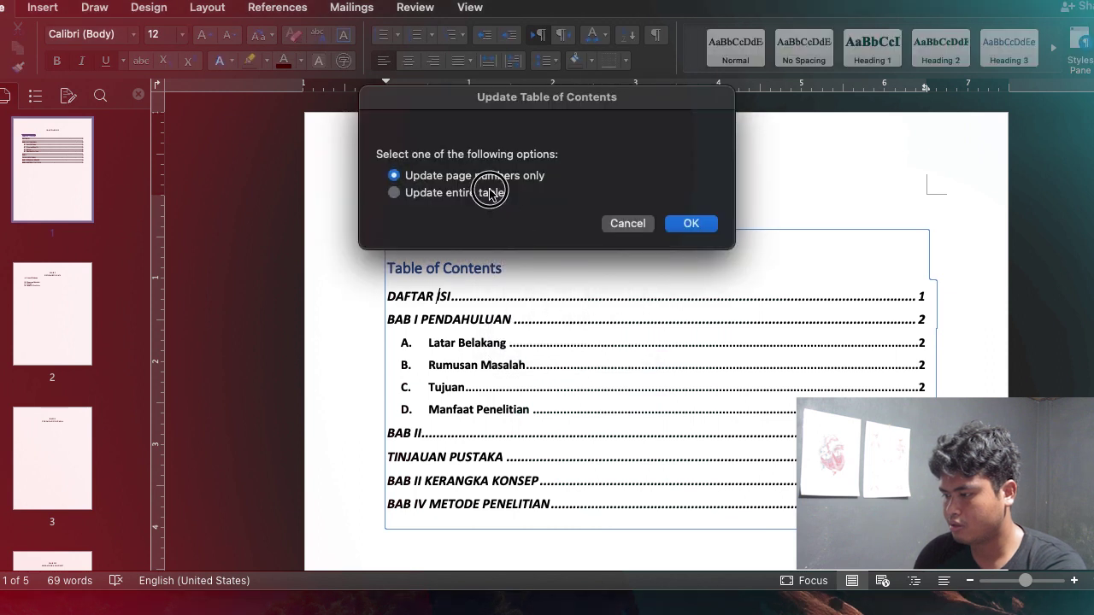
click(678, 224)
click(642, 217)
click(583, 209)
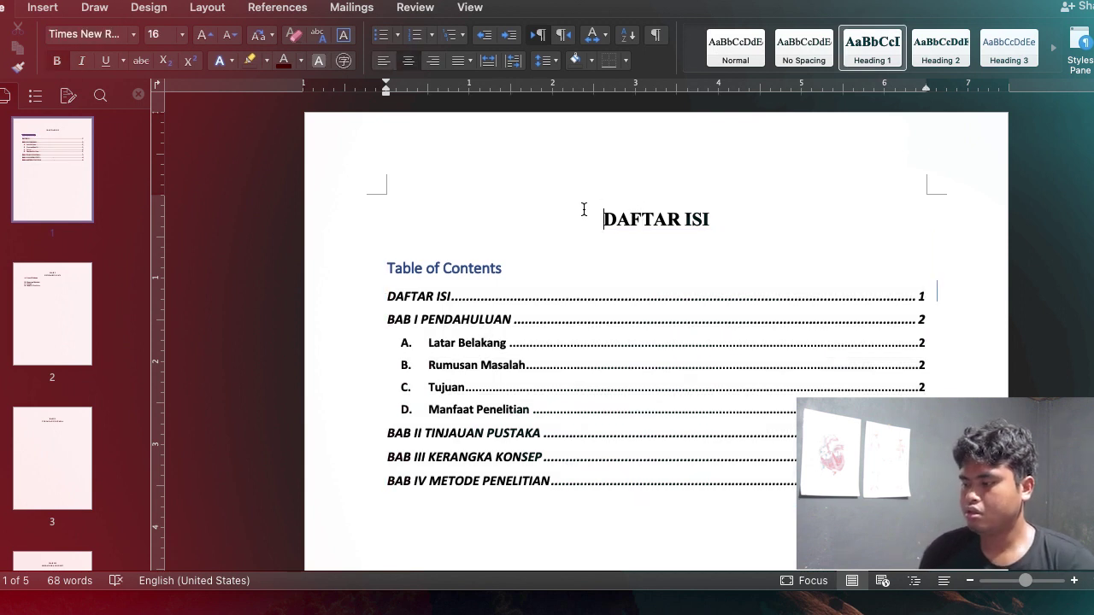